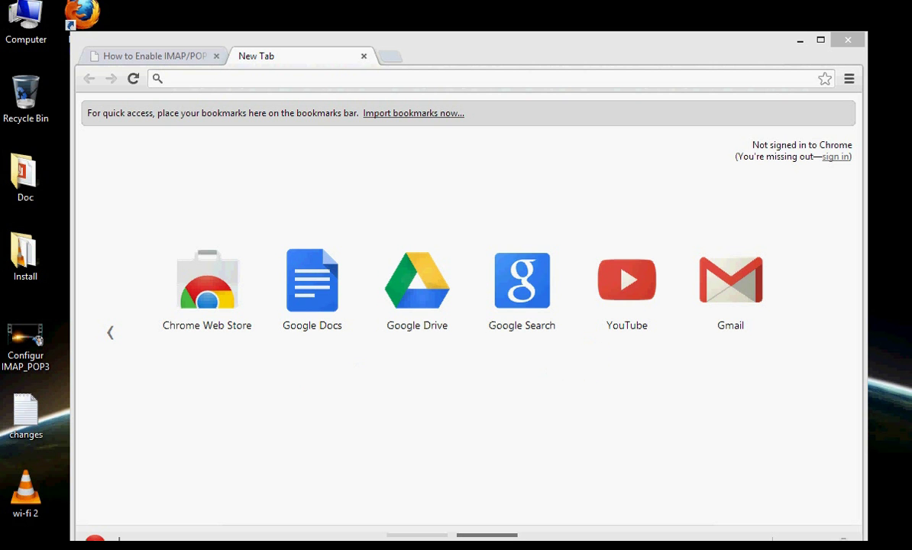
# - Launch Outlook 2013 by searching 'ou' from Start, and continue past its welcome page
pyautogui.press('super')
pyautogui.write('ou')
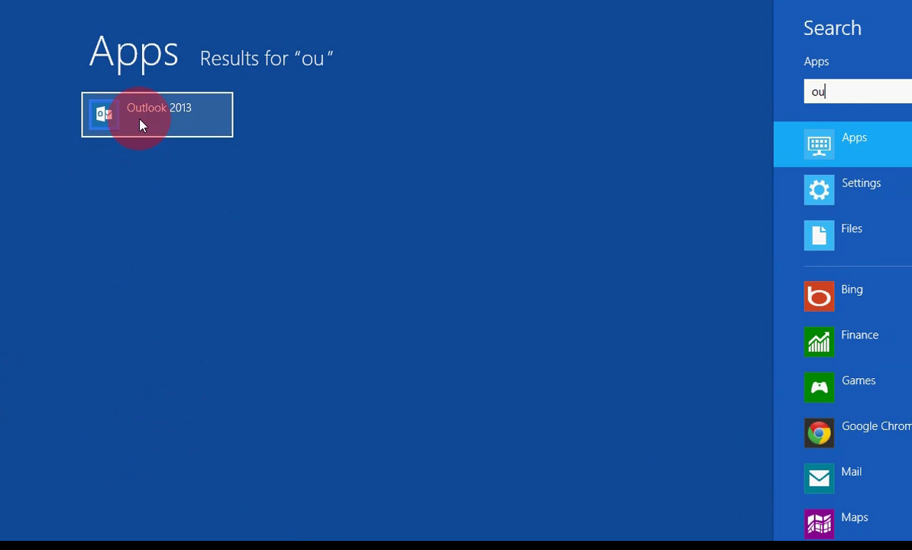
pyautogui.click(138, 122)
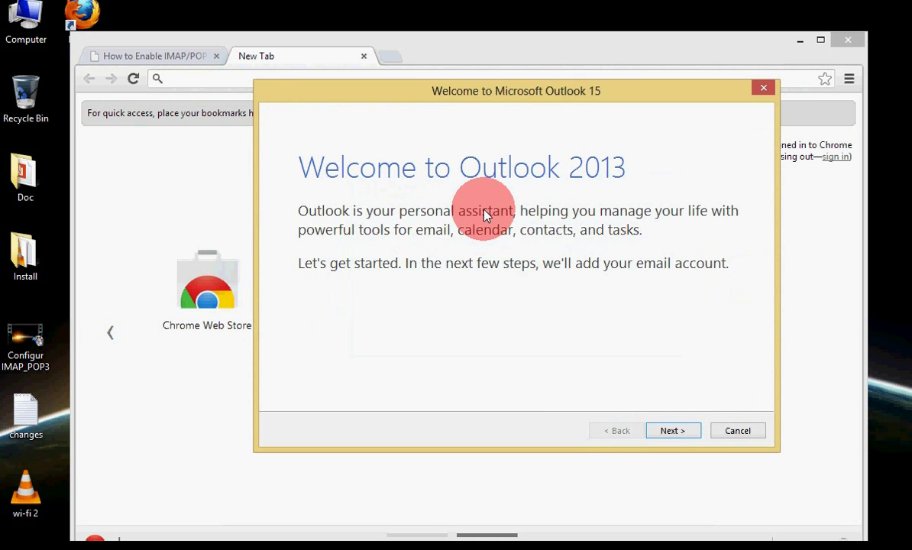
pyautogui.moveTo(590, 93); pyautogui.dragTo(543, 92)
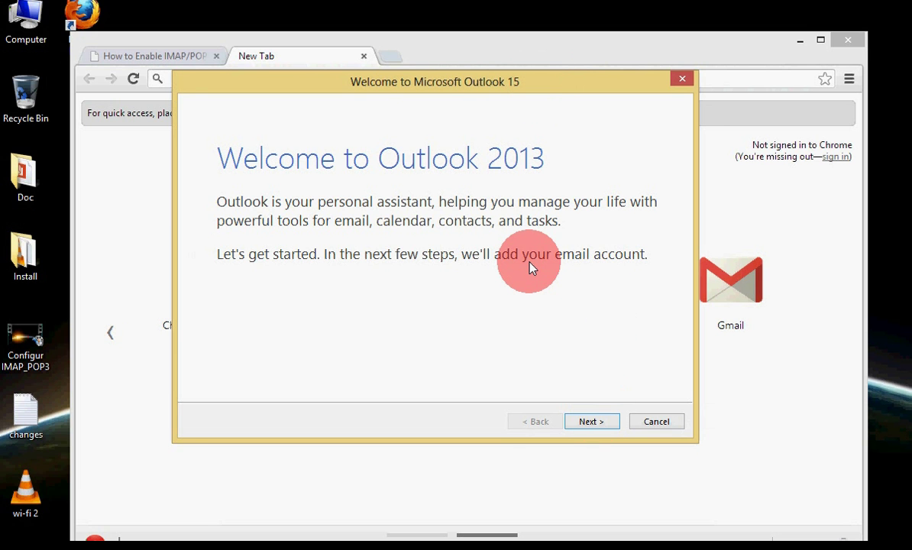
pyautogui.click(589, 424)
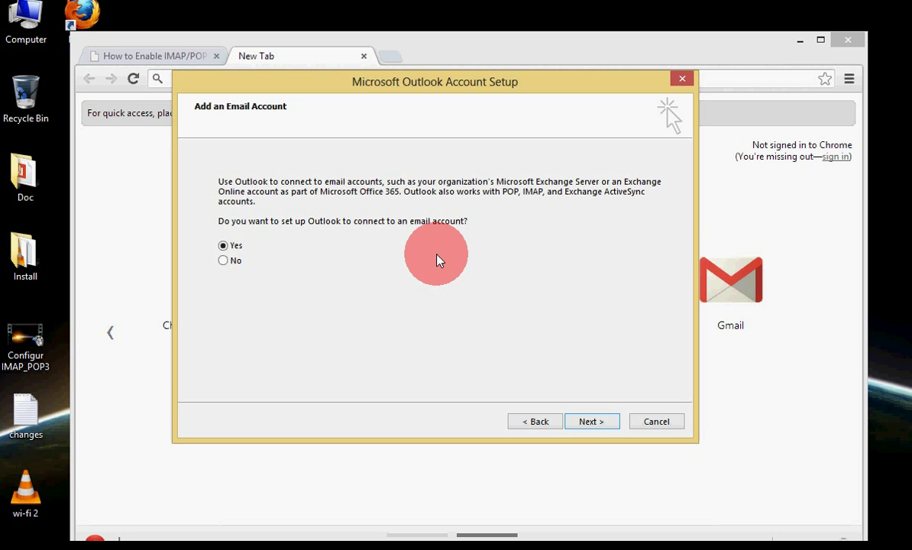
# - Confirm adding an email account and select 'Manual setup or additional server types'
pyautogui.click(584, 423)
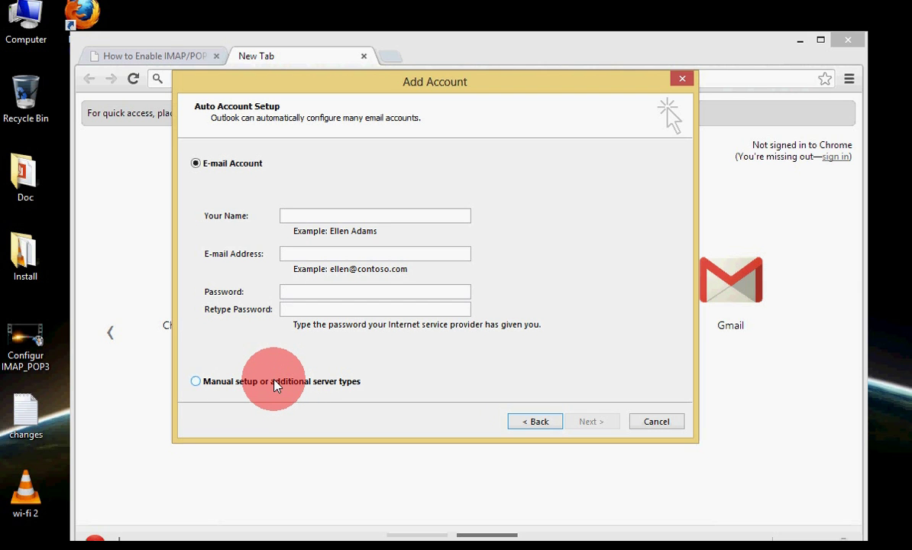
pyautogui.click(275, 382)
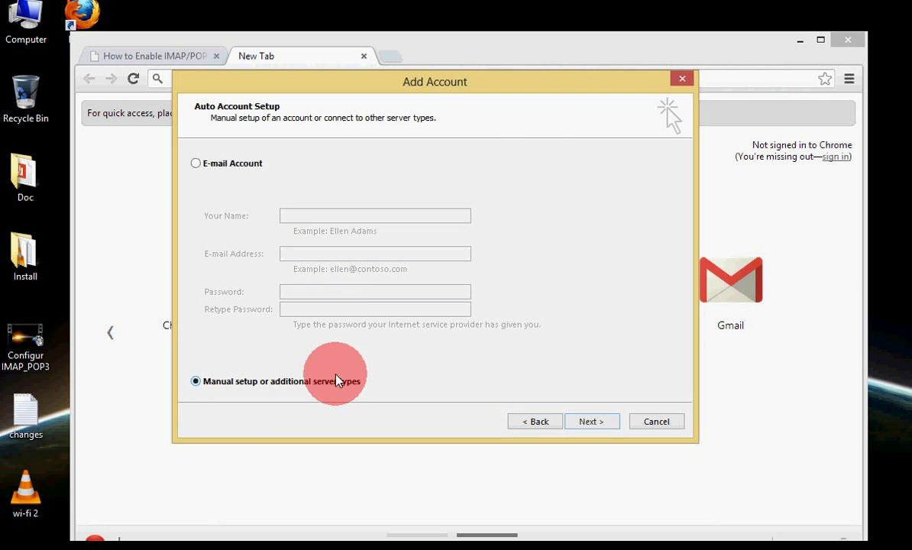
pyautogui.moveTo(523, 83); pyautogui.dragTo(550, 343)
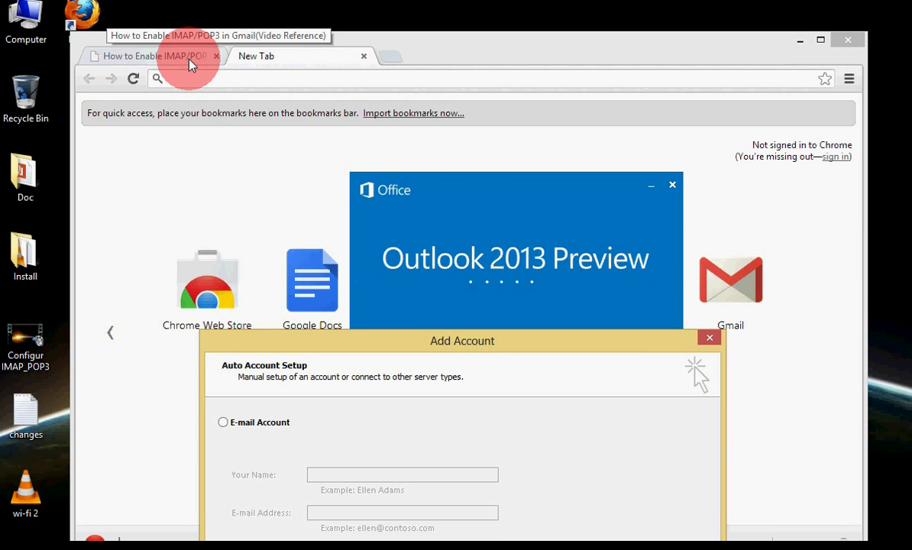
# - Sign in to Gmail in Chrome with the account username and password, then enlarge the browser window
pyautogui.click(206, 79)
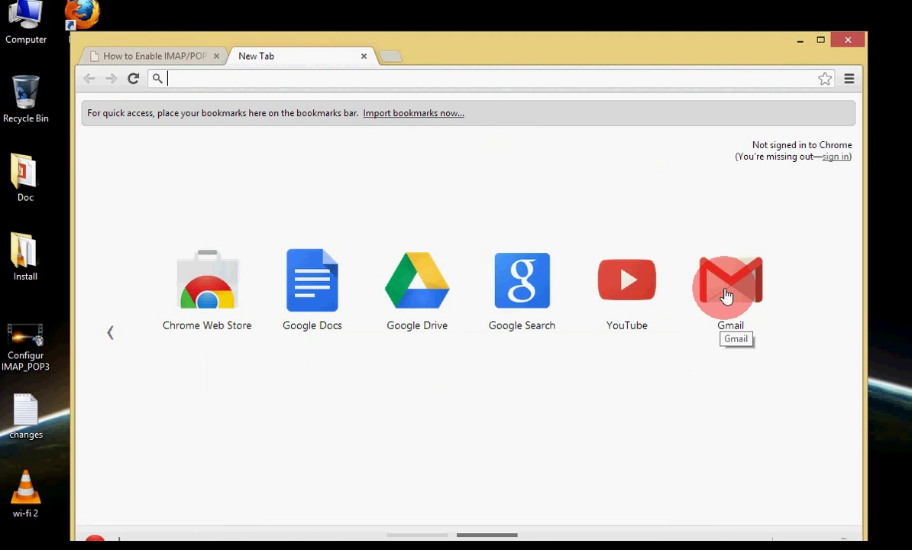
pyautogui.click(718, 286)
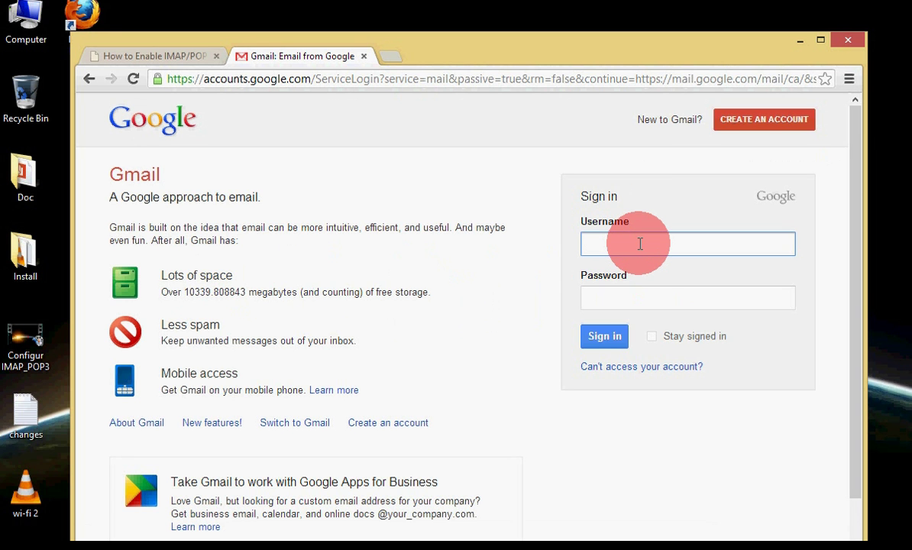
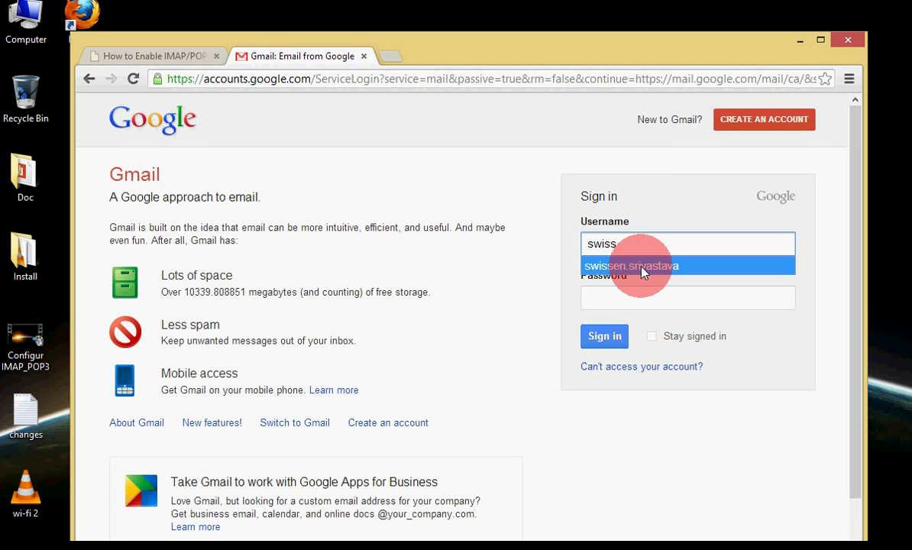
pyautogui.click(637, 264)
pyautogui.click(637, 297)
pyautogui.write('****')
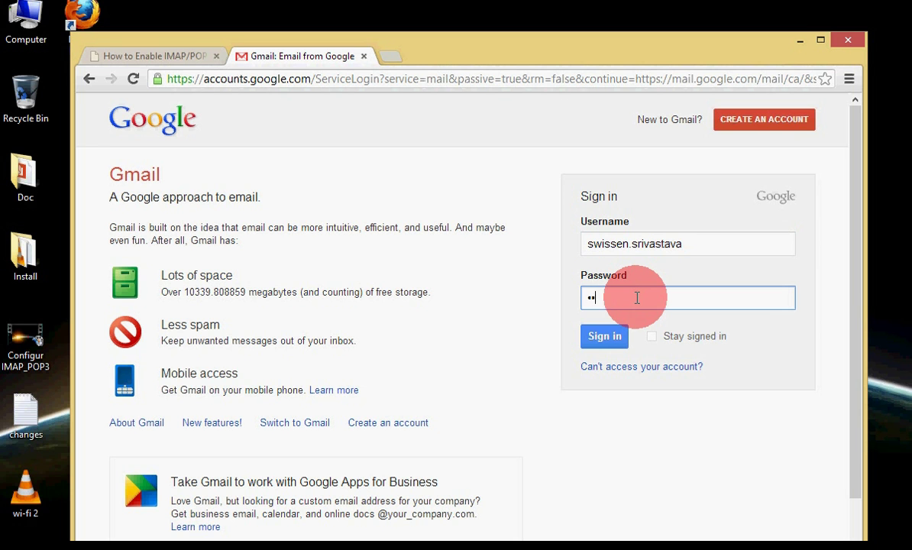
pyautogui.write('********')
pyautogui.click(609, 335)
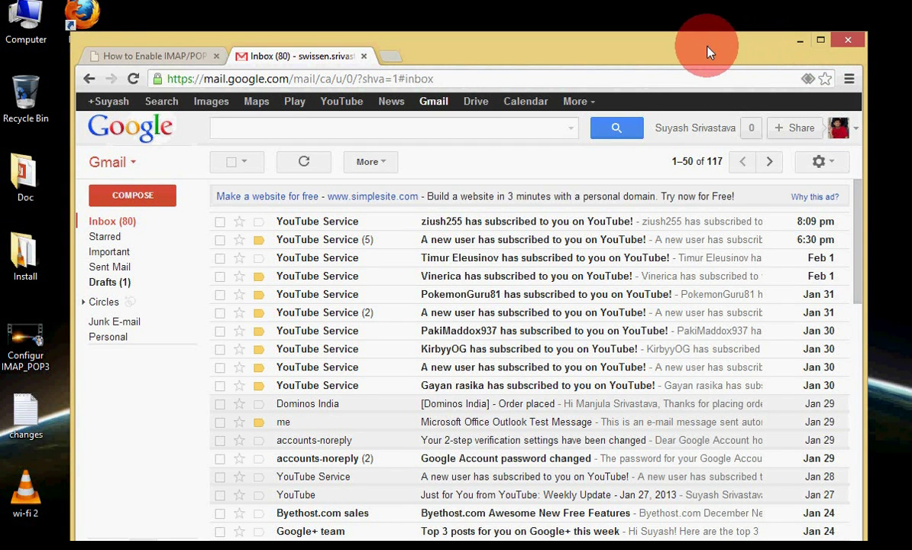
pyautogui.moveTo(708, 47); pyautogui.dragTo(628, 12)
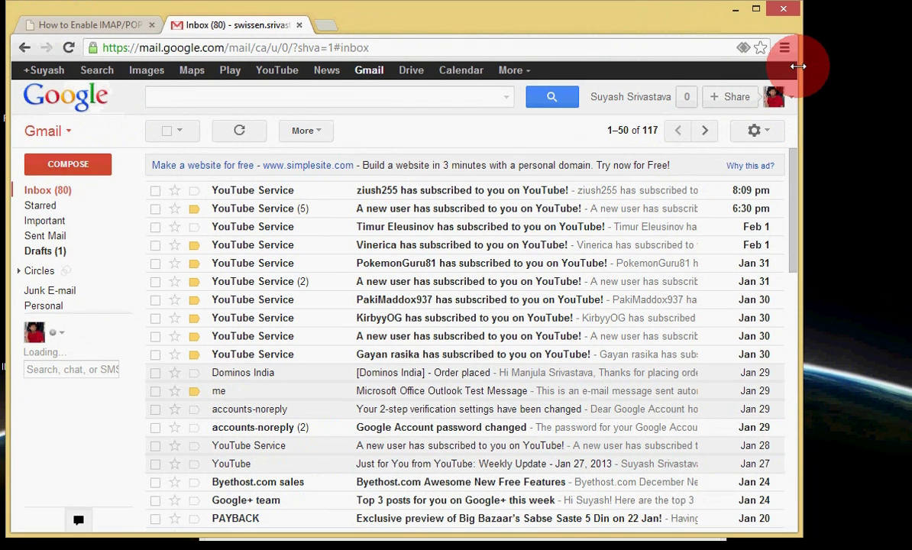
pyautogui.moveTo(798, 64); pyautogui.dragTo(900, 64)
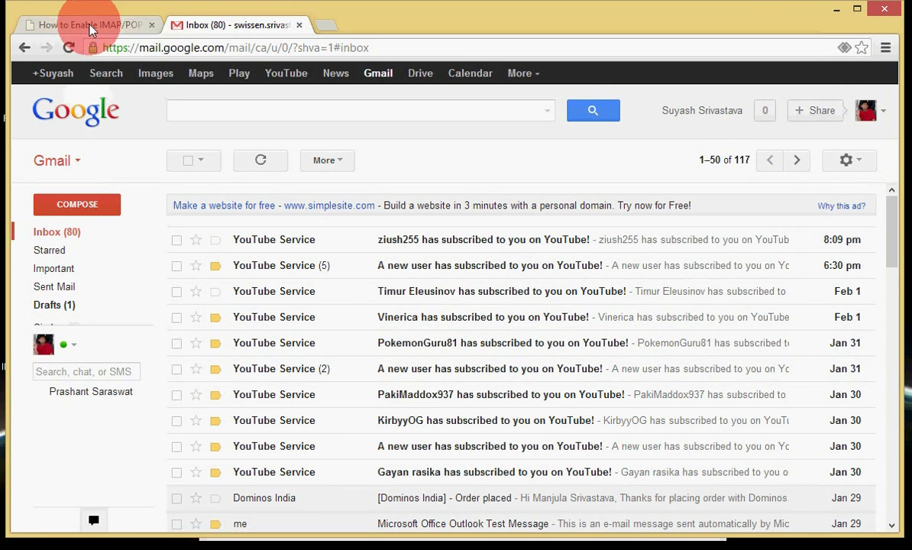
pyautogui.click(46, 26)
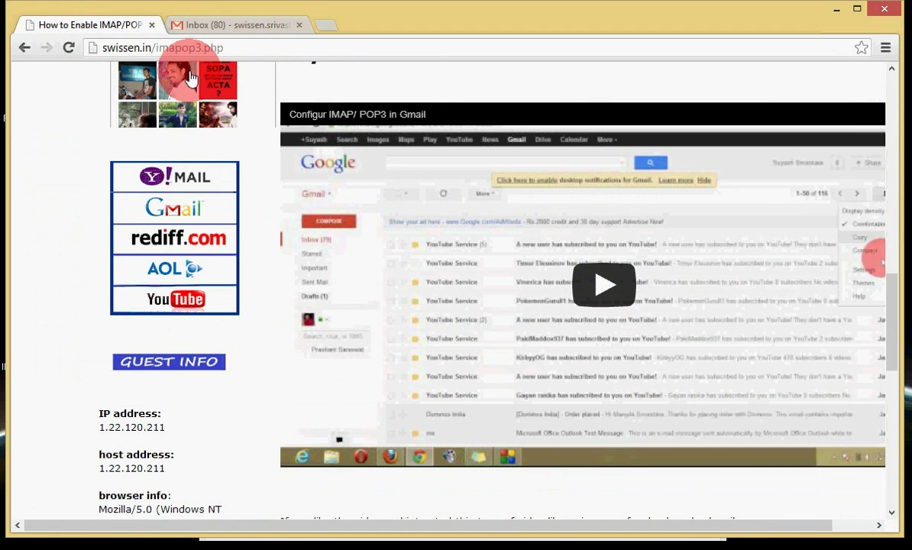
pyautogui.click(258, 32)
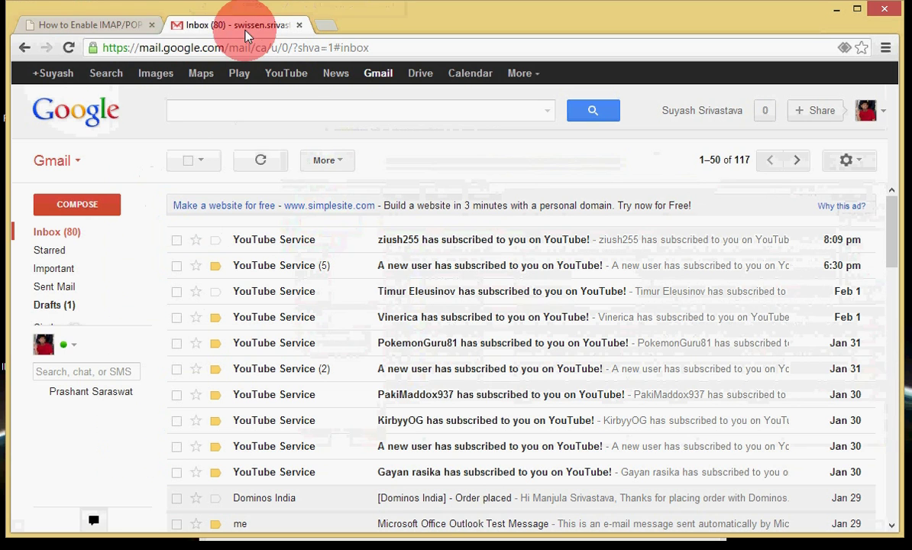
pyautogui.click(117, 27)
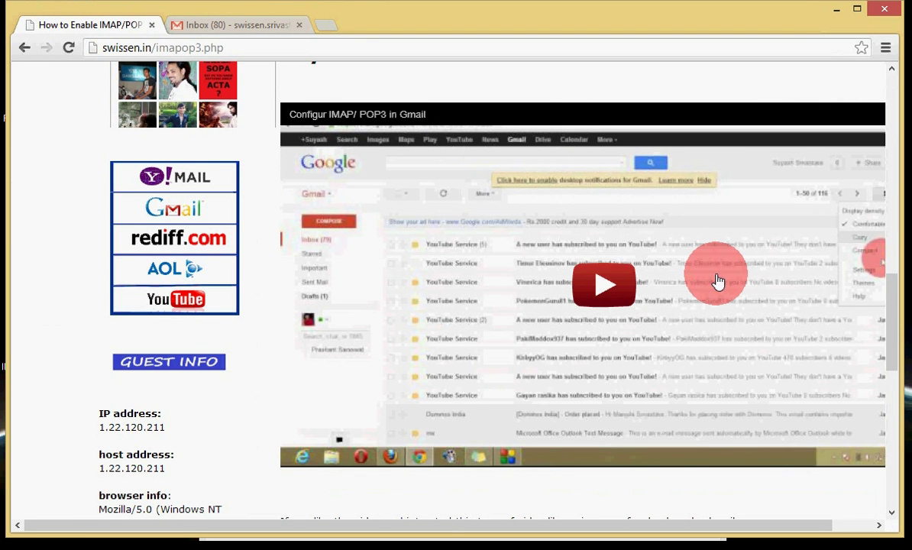
pyautogui.moveTo(889, 351); pyautogui.dragTo(890, 265)
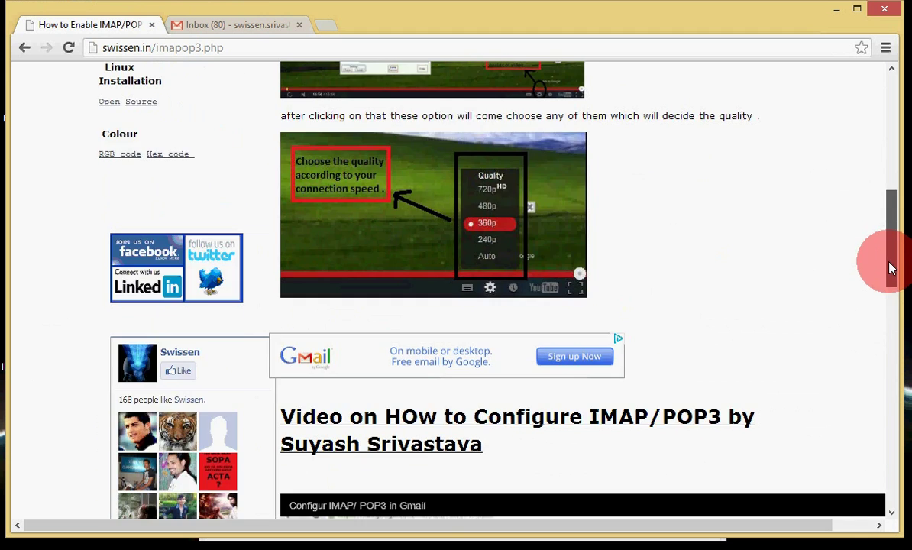
# - Open Gmail Settings at the Forwarding and POP/IMAP section
pyautogui.click(242, 24)
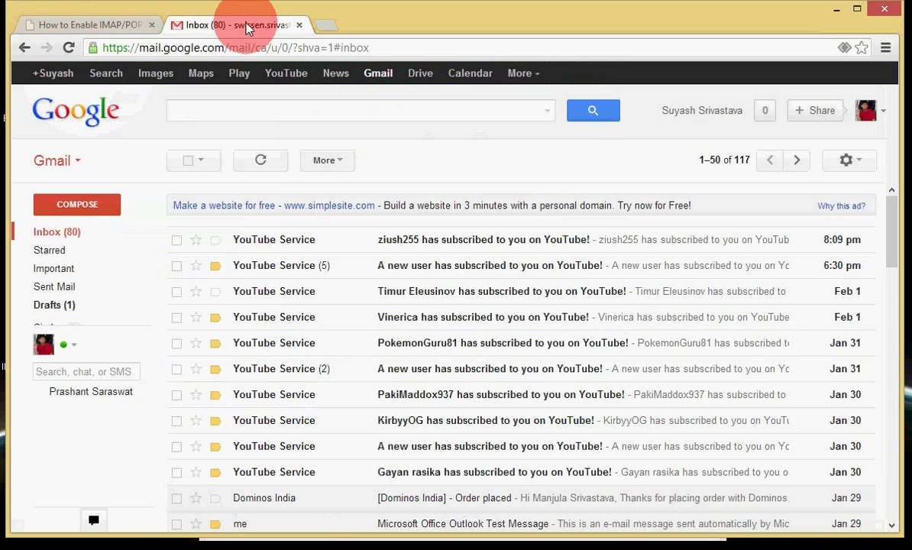
pyautogui.click(868, 166)
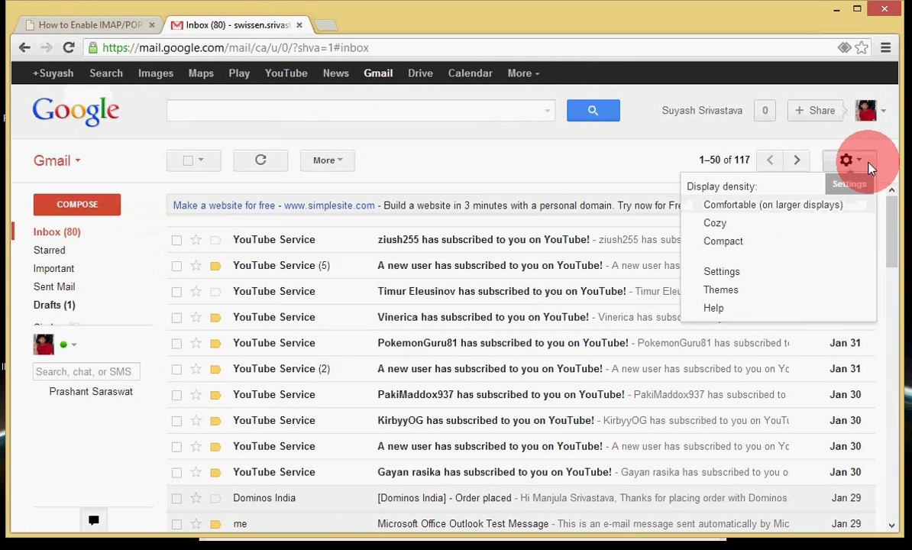
pyautogui.click(736, 273)
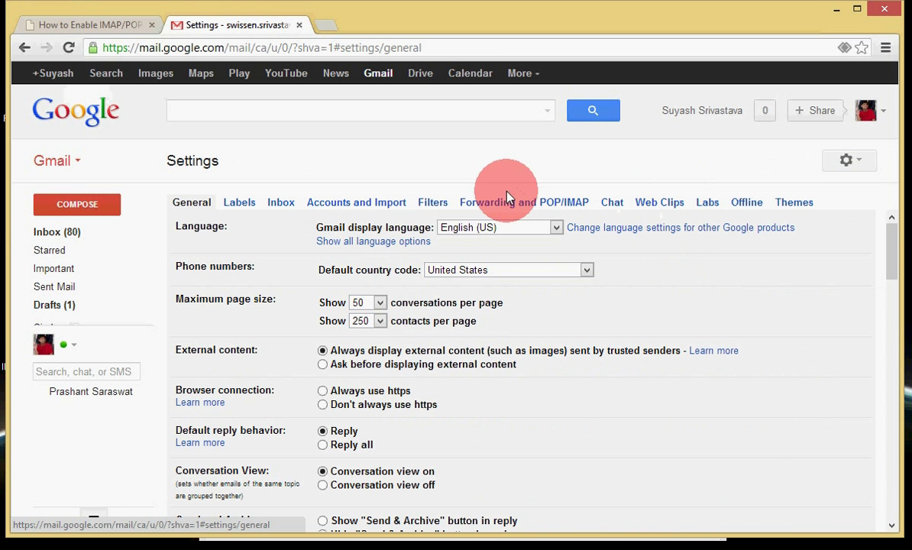
pyautogui.click(511, 207)
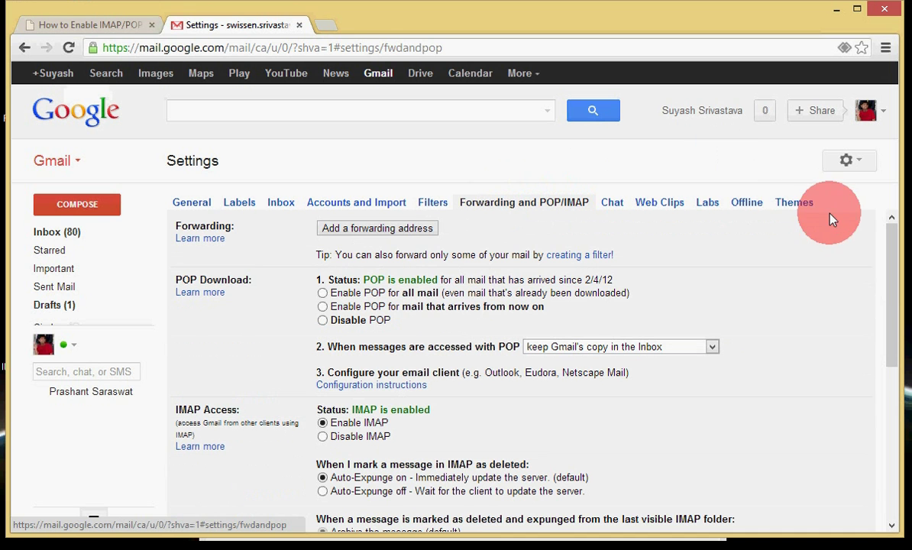
pyautogui.moveTo(891, 256); pyautogui.dragTo(885, 249)
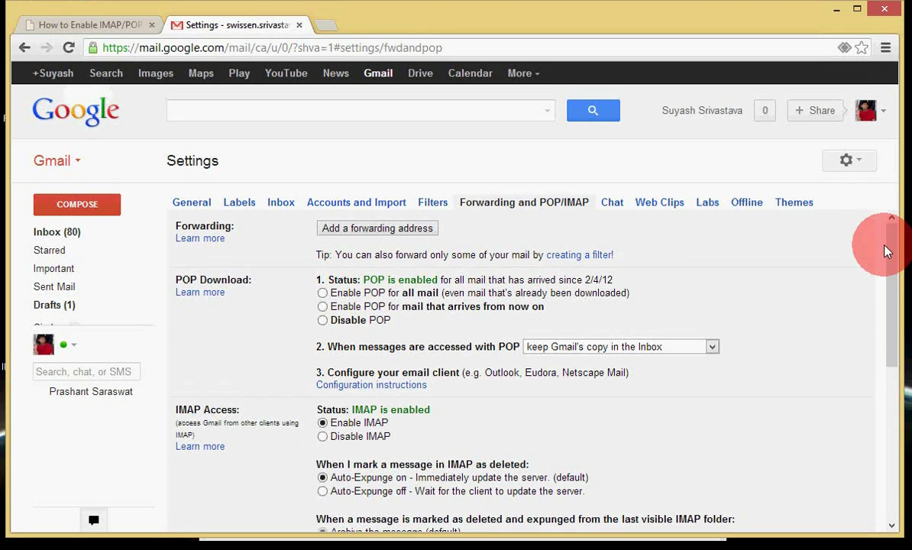
# - Enable POP for all mail and IMAP access, then save the changes
pyautogui.click(323, 293)
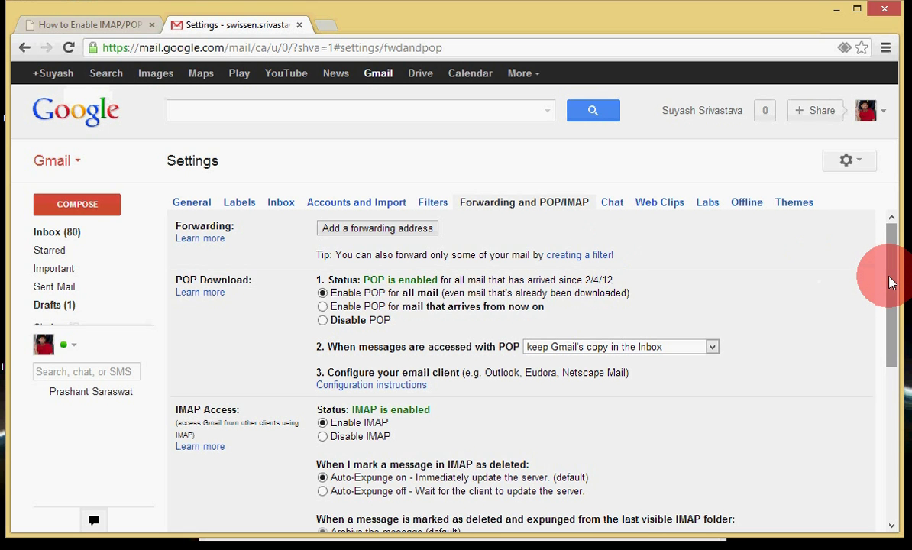
pyautogui.moveTo(890, 283); pyautogui.dragTo(888, 286)
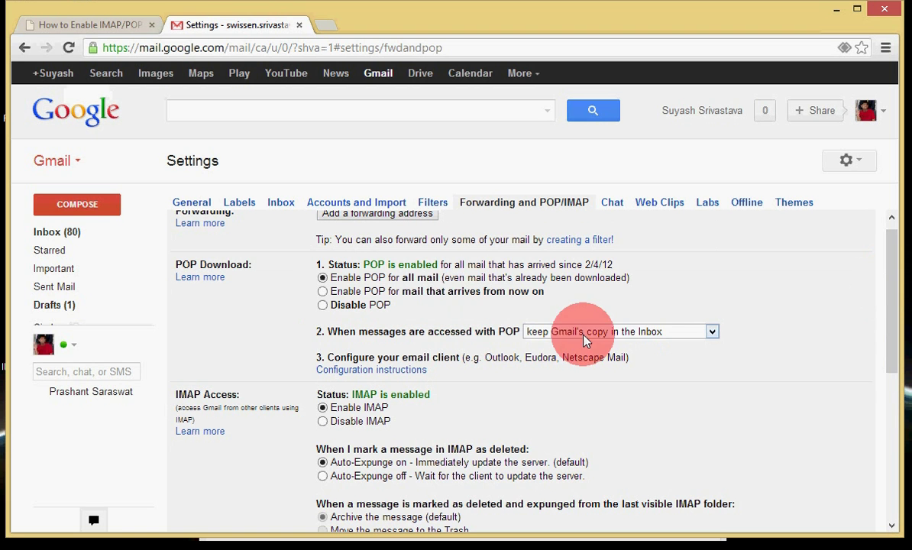
pyautogui.moveTo(886, 282); pyautogui.dragTo(884, 325)
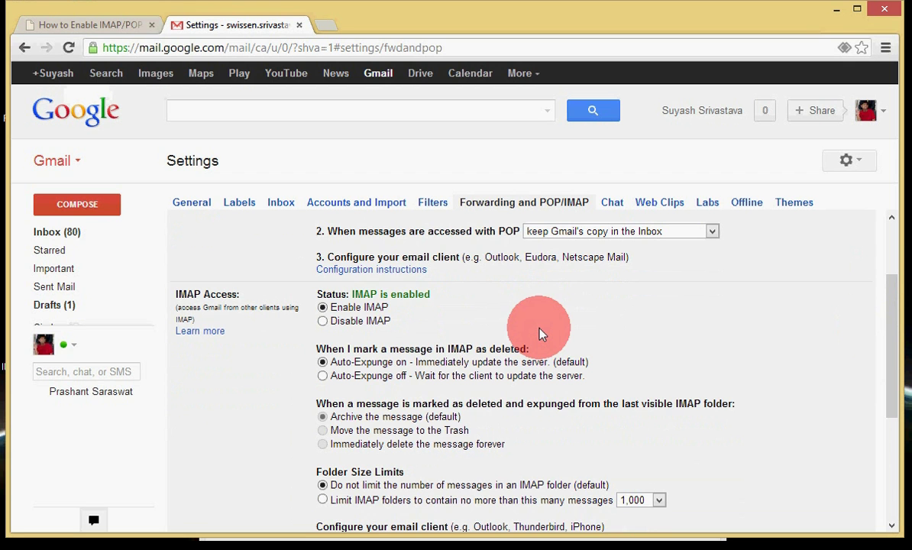
pyautogui.click(322, 321)
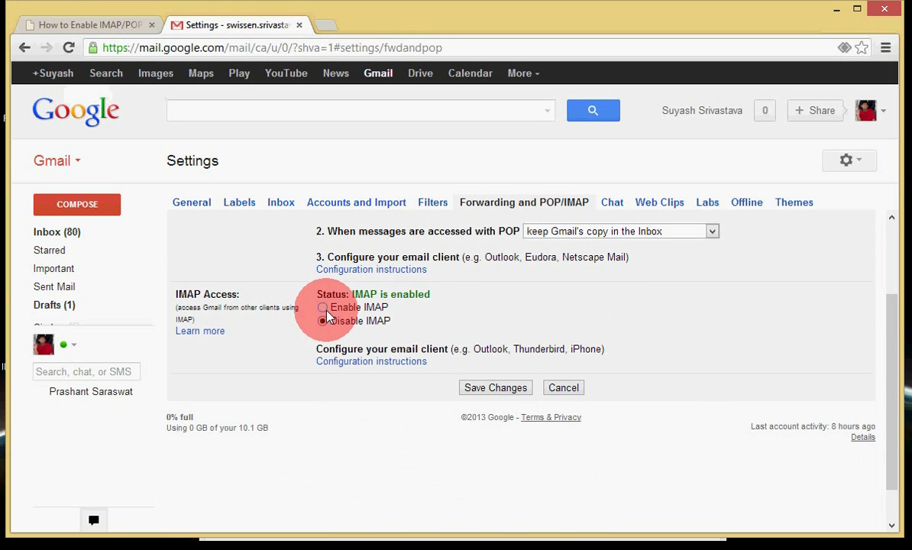
pyautogui.click(323, 308)
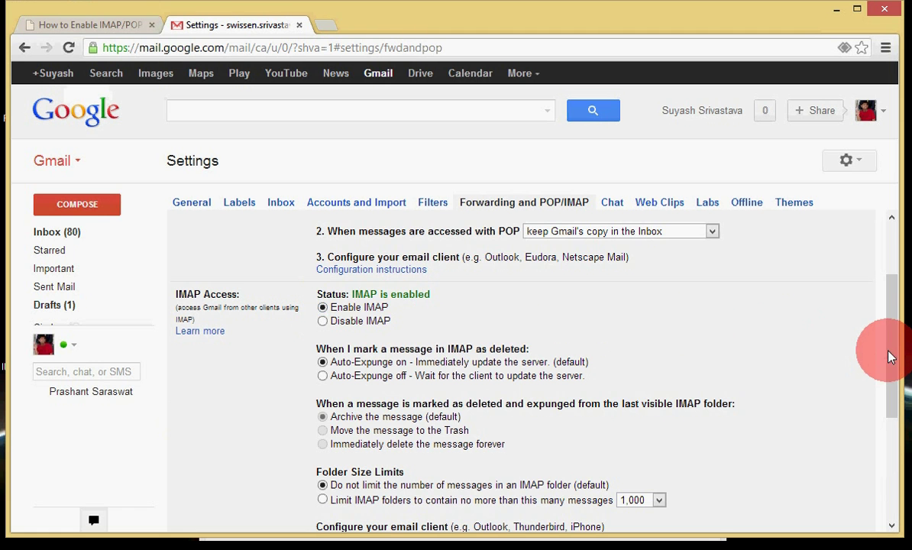
pyautogui.moveTo(890, 350); pyautogui.dragTo(845, 422)
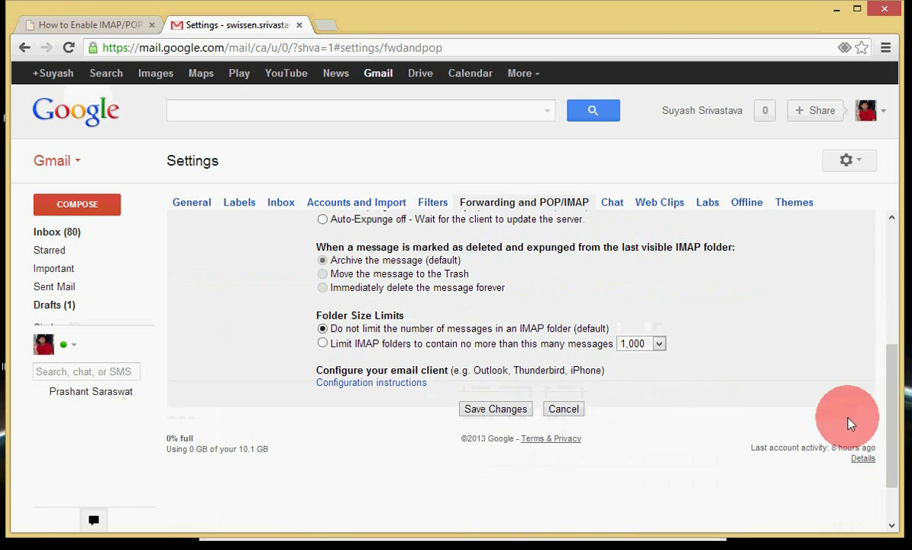
pyautogui.click(504, 412)
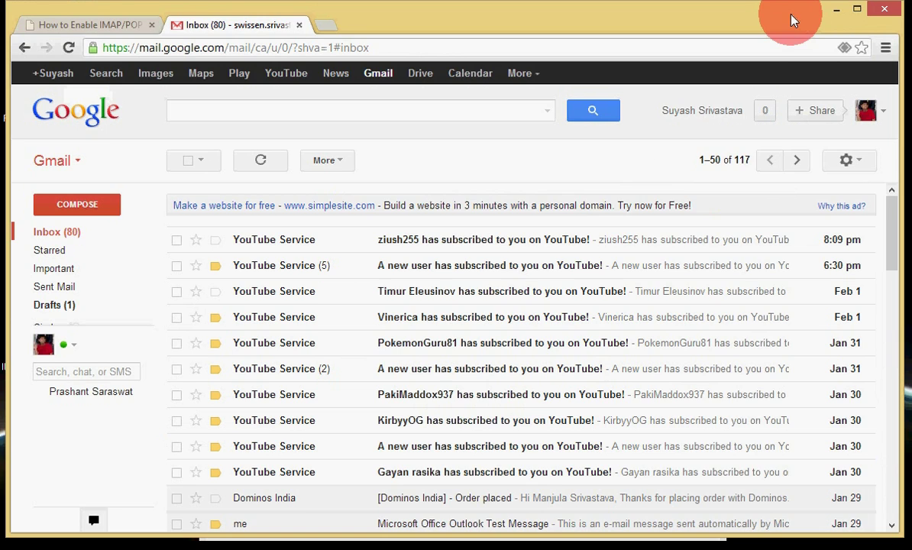
# - Continue the Outlook manual setup with the POP or IMAP service selected
pyautogui.moveTo(790, 21); pyautogui.dragTo(775, 266)
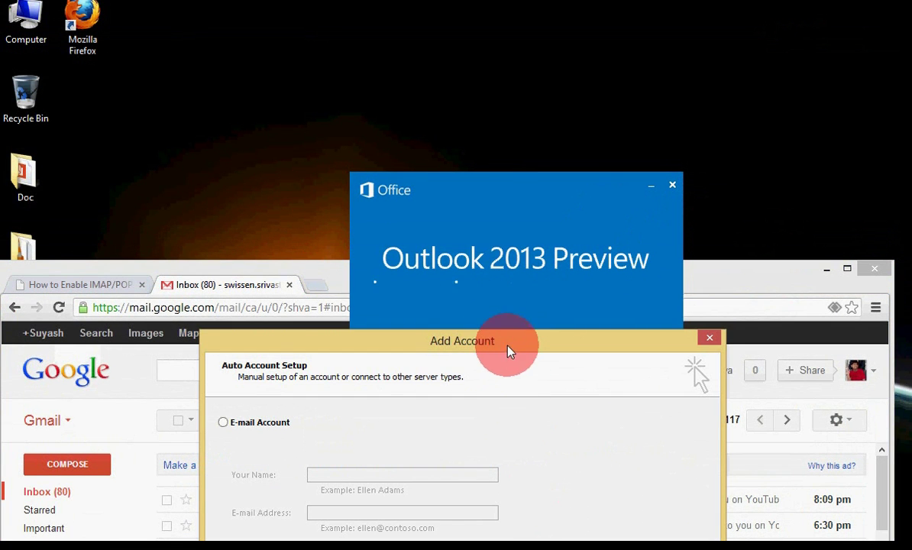
pyautogui.moveTo(504, 340); pyautogui.dragTo(508, 143)
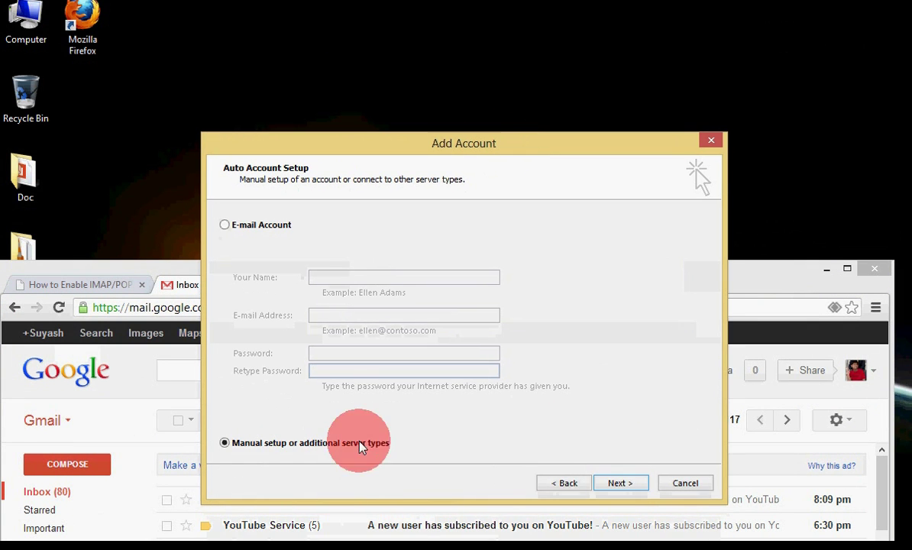
pyautogui.click(623, 484)
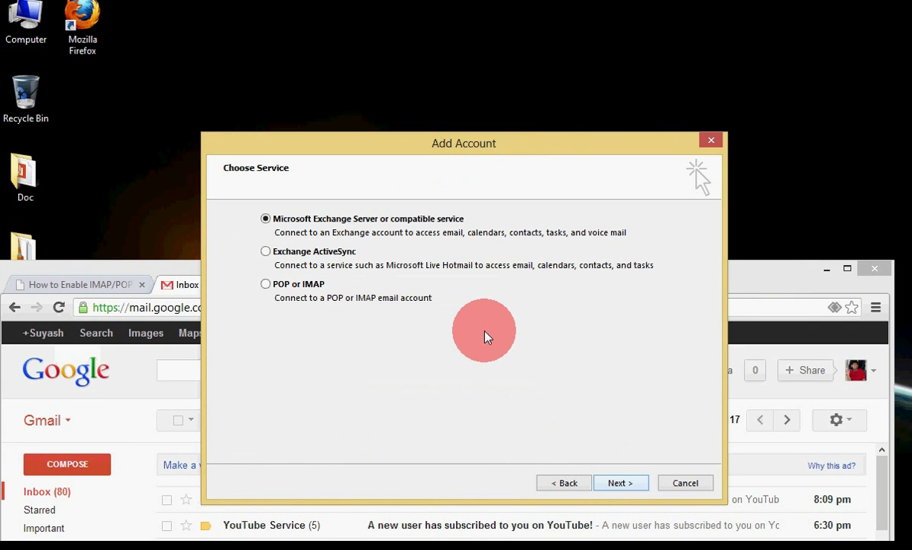
pyautogui.click(306, 288)
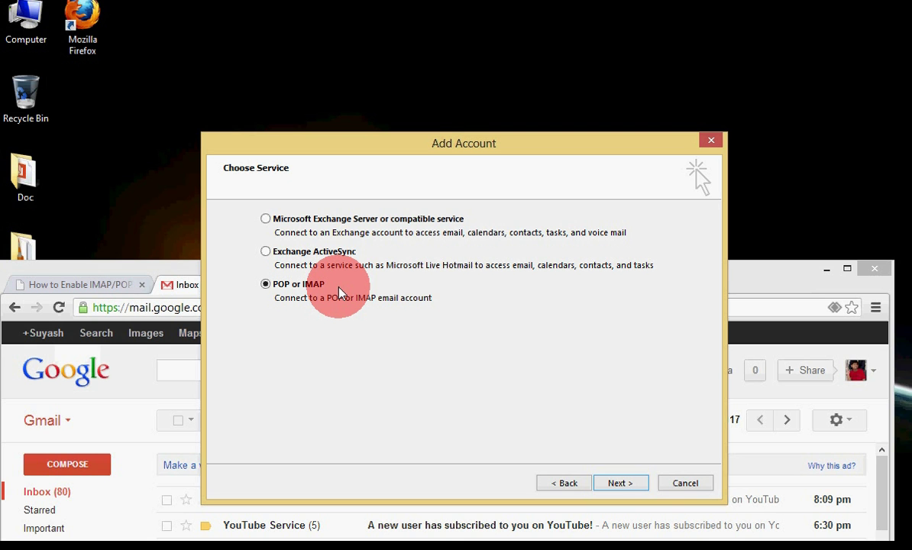
pyautogui.moveTo(428, 149); pyautogui.dragTo(400, 109)
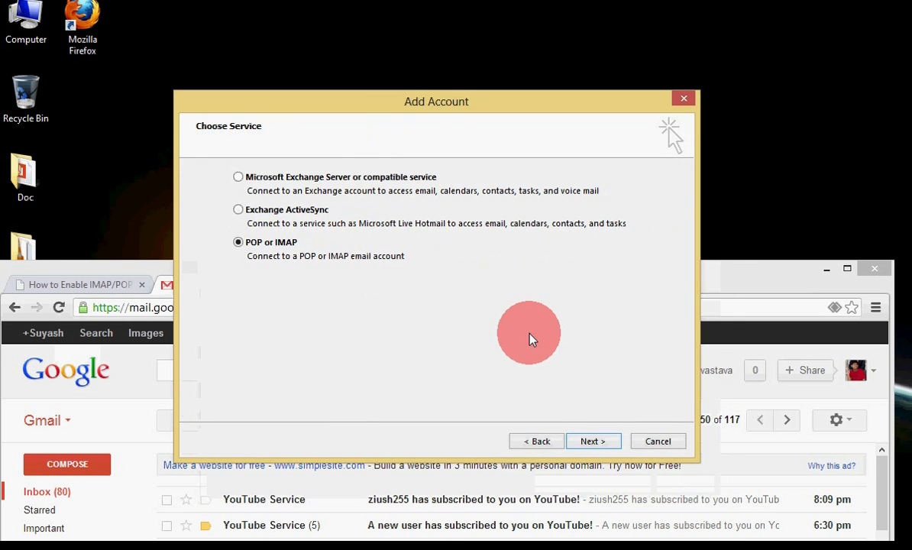
pyautogui.click(594, 443)
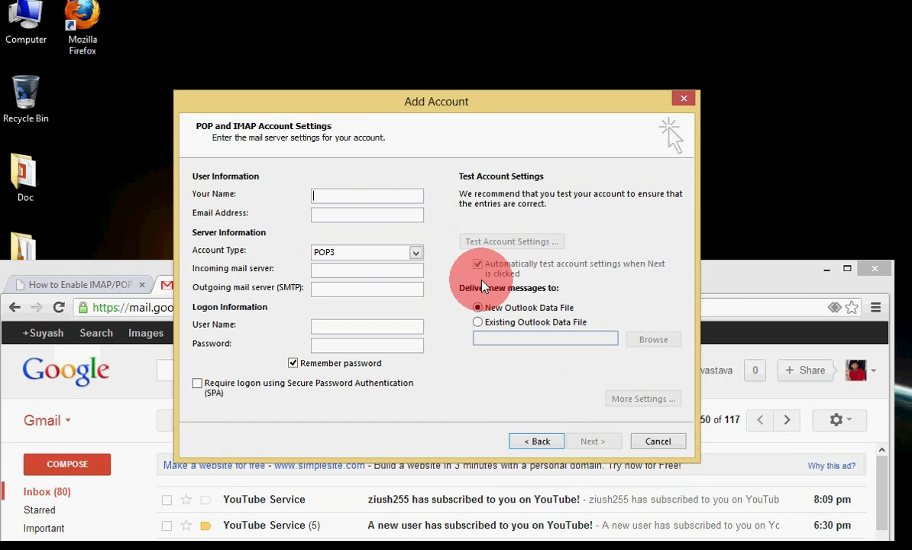
# - Enter the user's display name and Gmail address, leaving the account type as POP3
pyautogui.write('suyash')
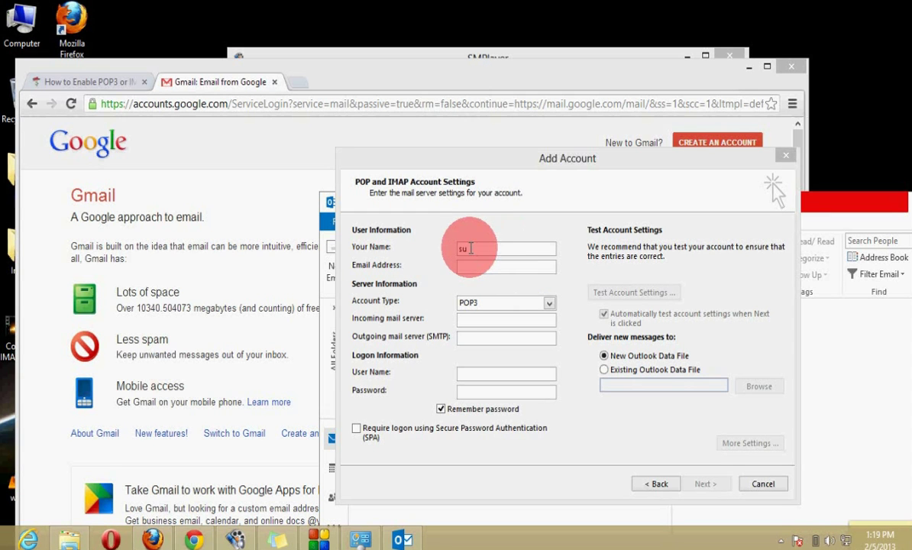
pyautogui.click(496, 248)
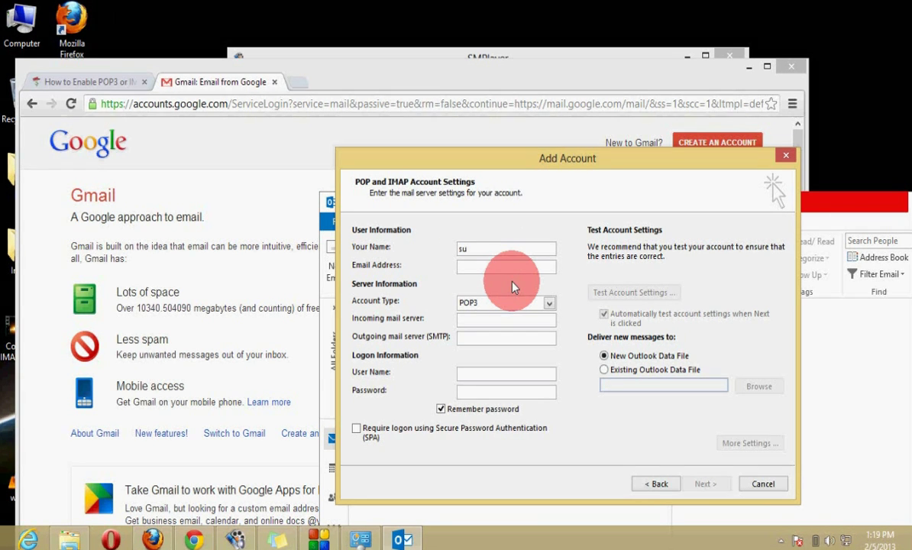
pyautogui.press('BackSpace')
pyautogui.press('BackSpace')
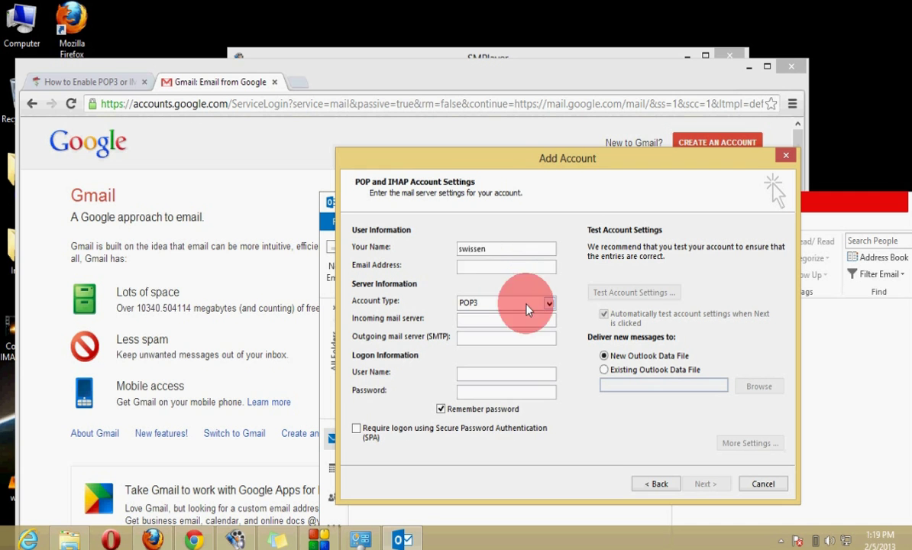
pyautogui.click(472, 267)
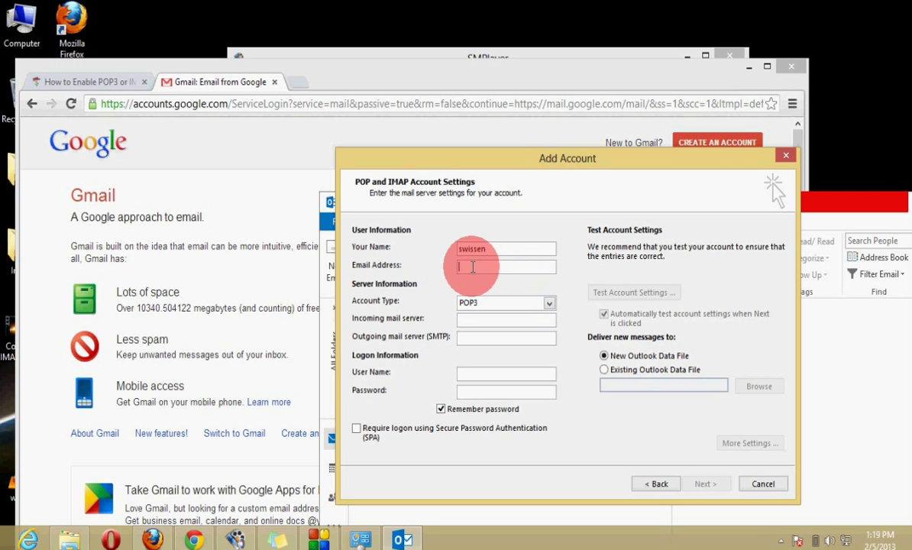
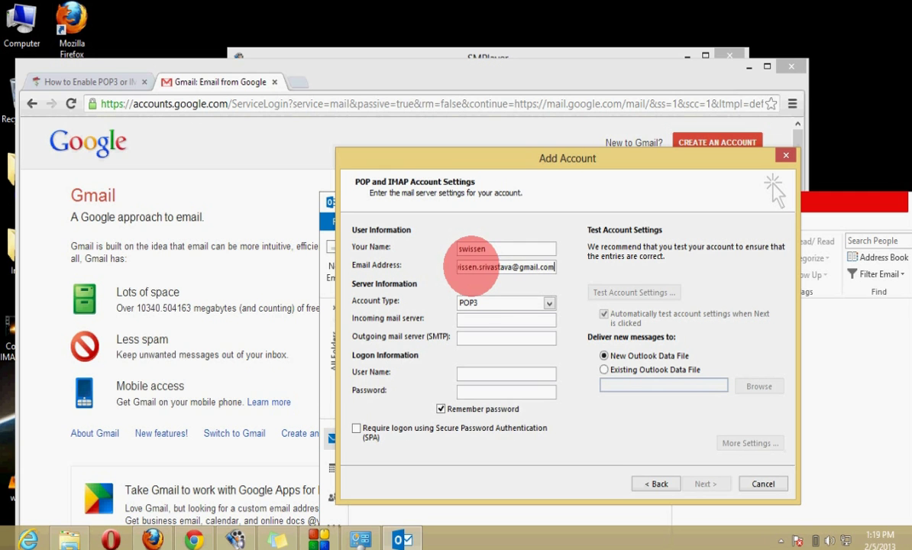
pyautogui.click(549, 304)
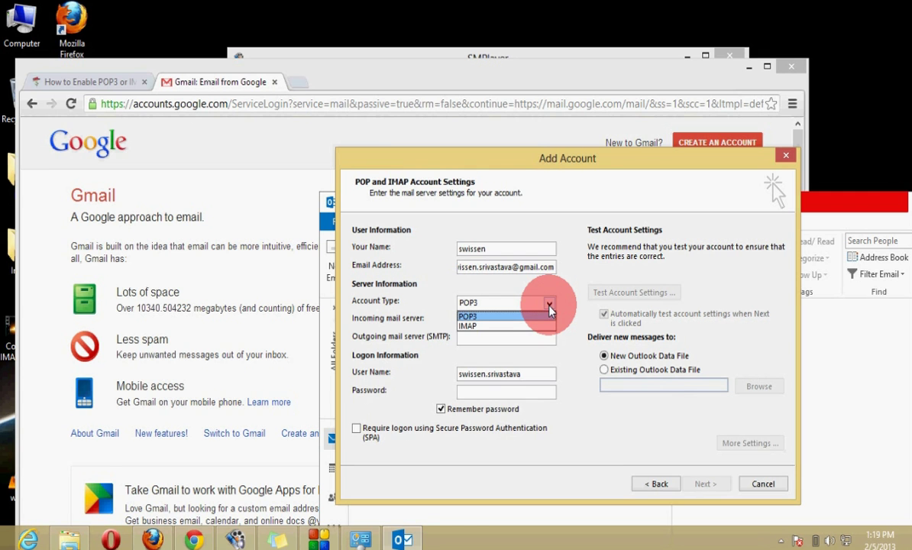
pyautogui.click(567, 169)
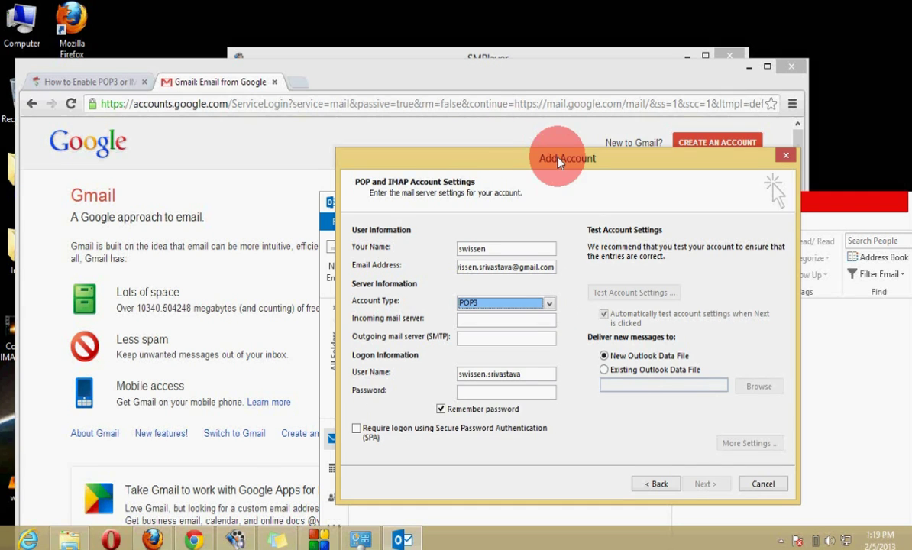
pyautogui.moveTo(560, 157); pyautogui.dragTo(501, 126)
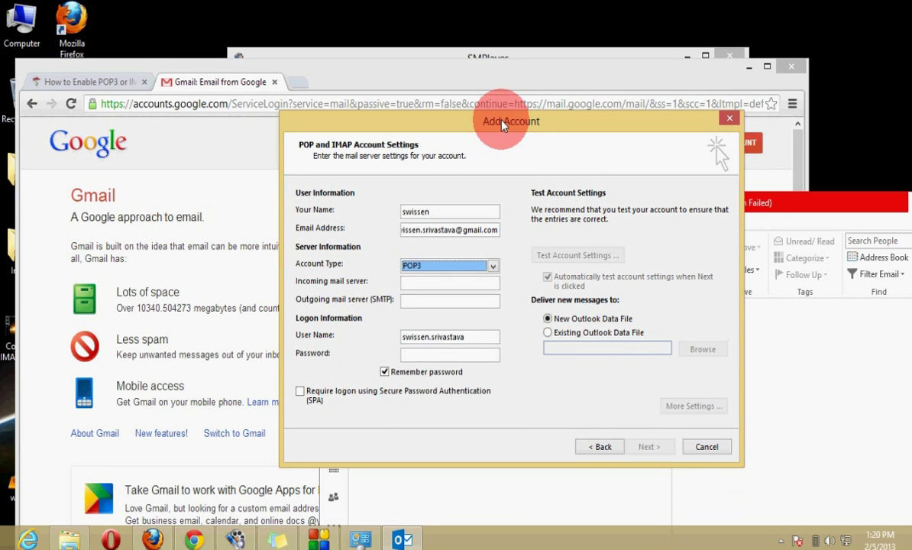
# - Switch the account to IMAP with servers imap.gmail.com and smtp.gmail.com, and enter the password
pyautogui.click(492, 266)
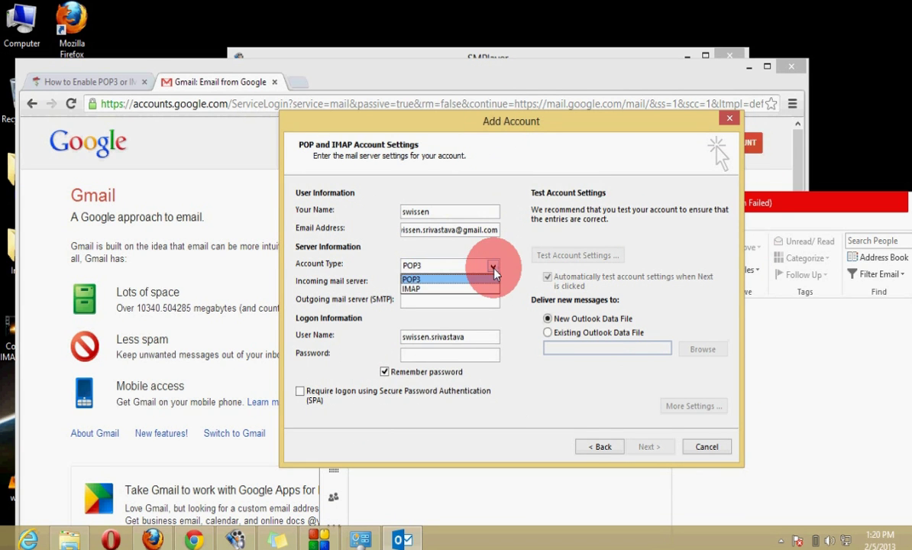
pyautogui.click(458, 289)
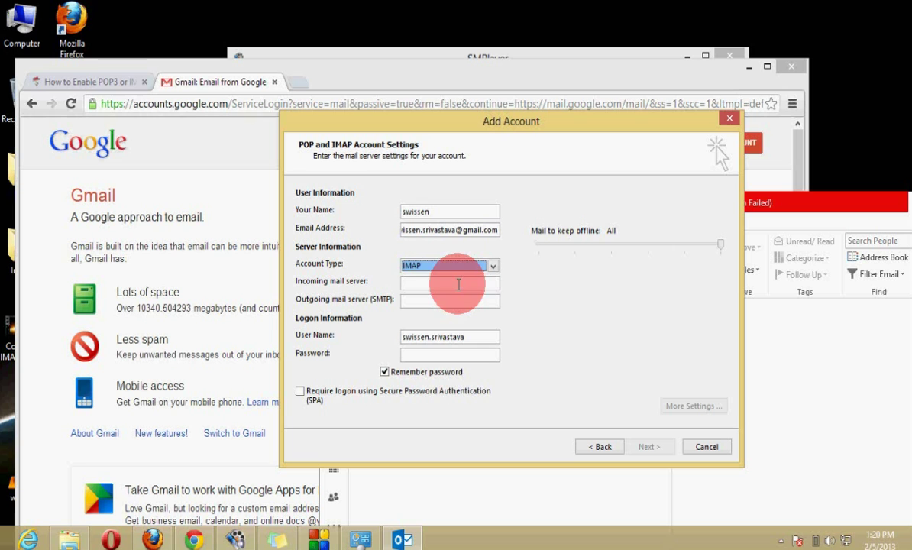
pyautogui.click(458, 283)
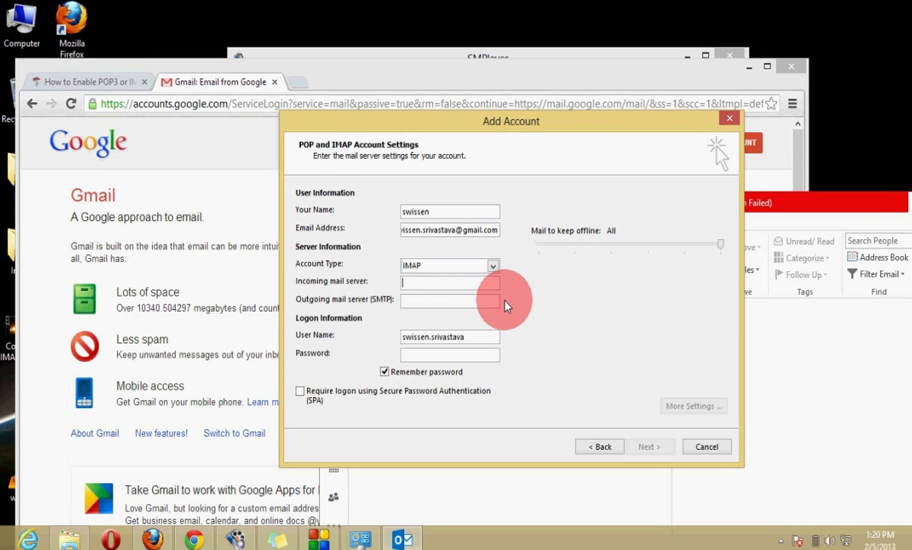
pyautogui.write('imap.gmail.com')
pyautogui.click(485, 303)
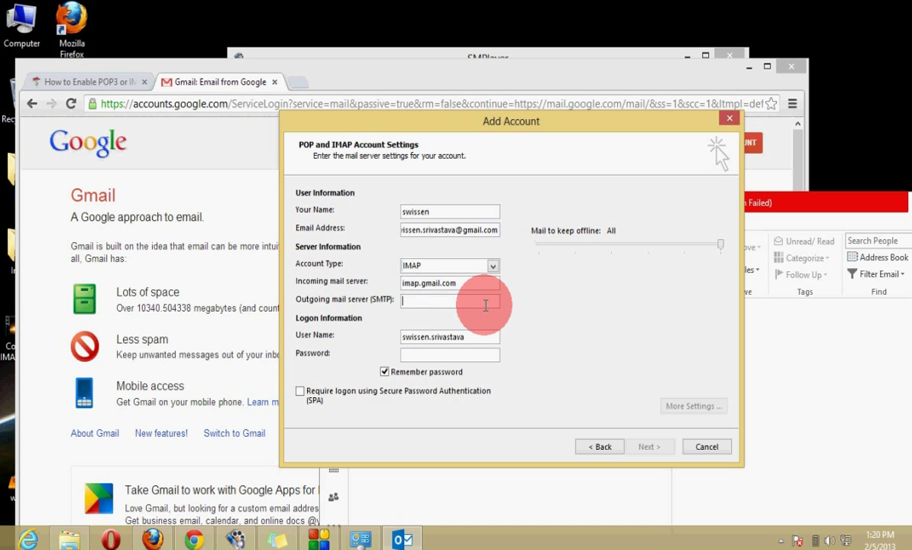
pyautogui.write('smtp')
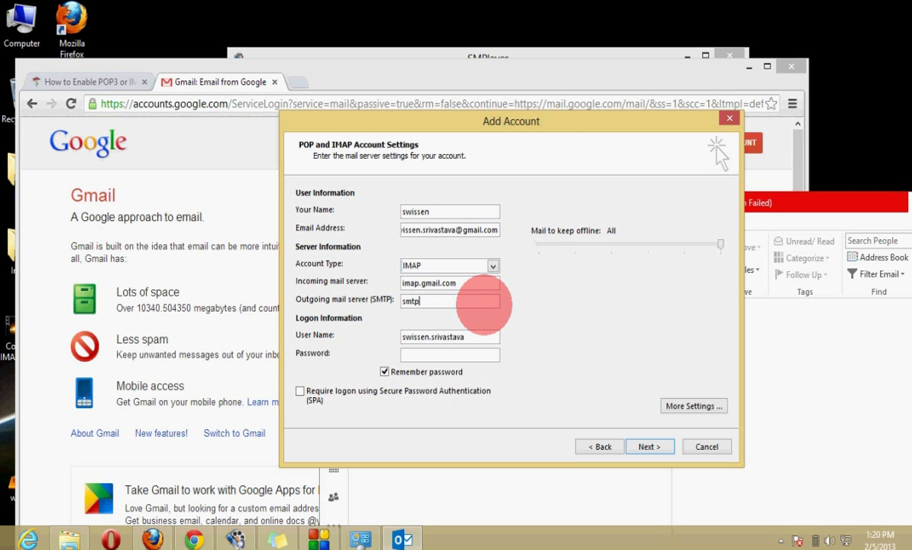
pyautogui.write('.gmail.com')
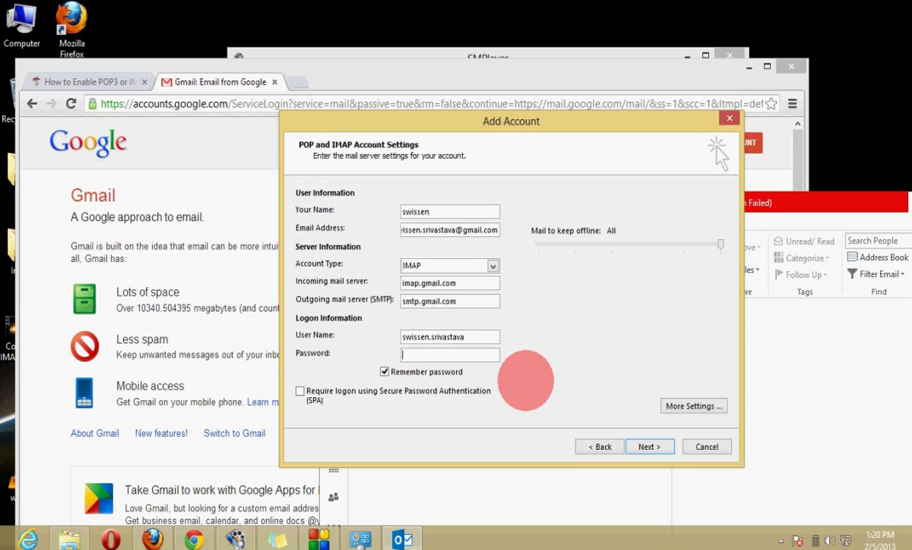
pyautogui.write('***************')
# - Turn on 'My outgoing server requires authentication' in the Internet E-mail Settings
pyautogui.click(693, 406)
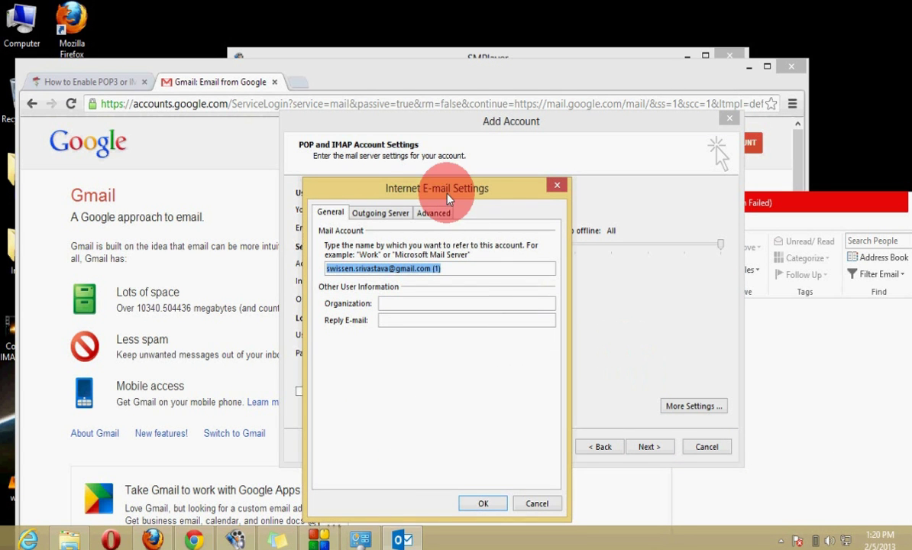
pyautogui.moveTo(449, 199); pyautogui.dragTo(456, 160)
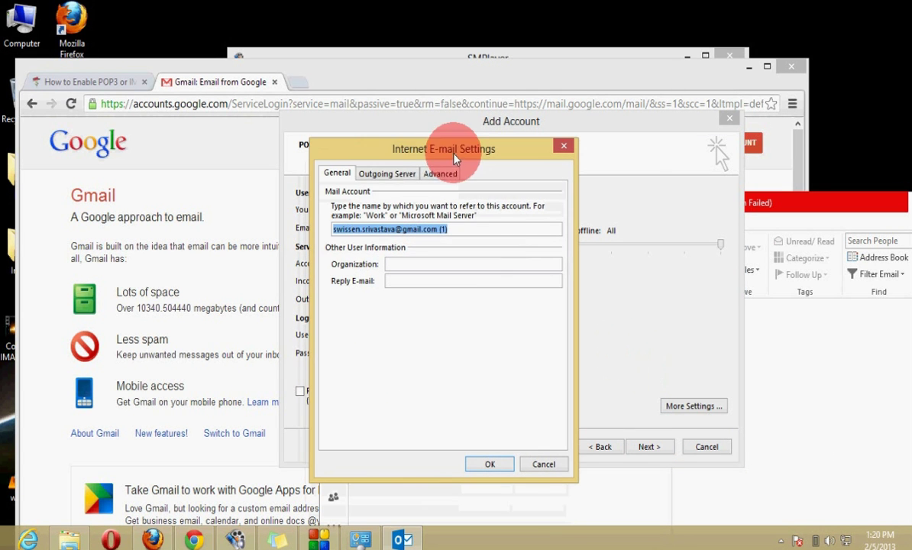
pyautogui.click(390, 174)
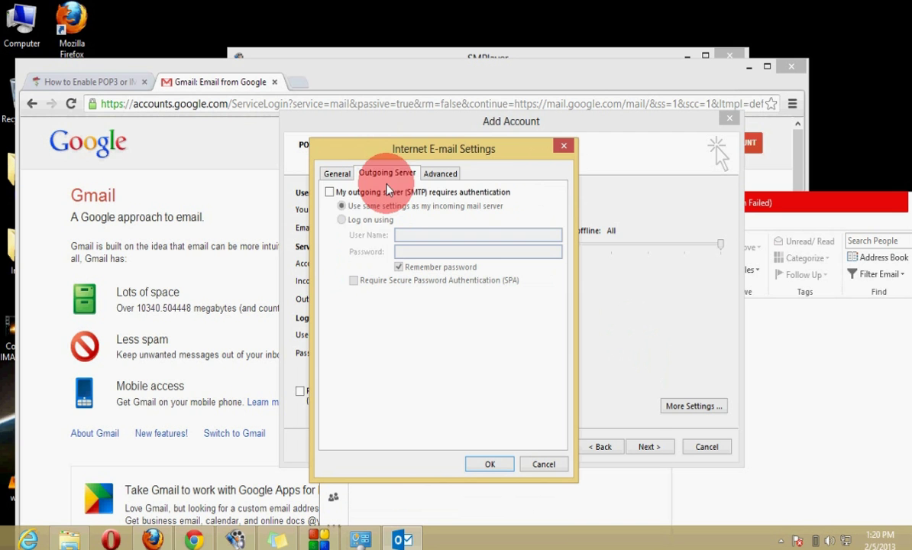
pyautogui.click(330, 192)
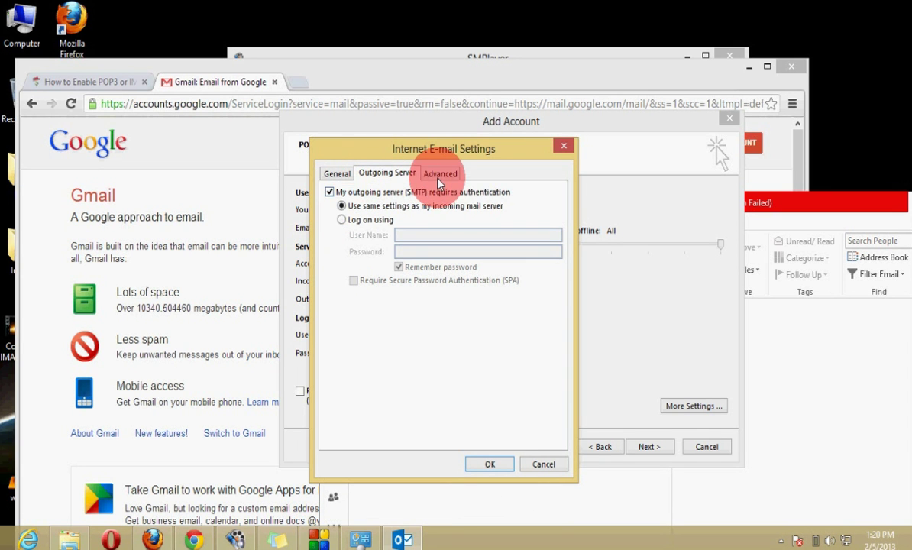
# - Set SSL encryption on both servers and change the outgoing port from 25 to 465
pyautogui.click(440, 177)
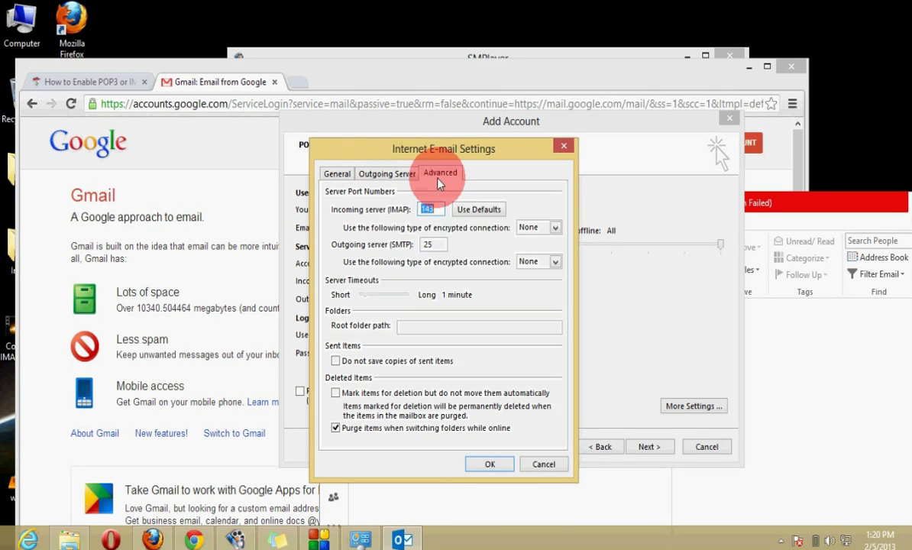
pyautogui.click(555, 228)
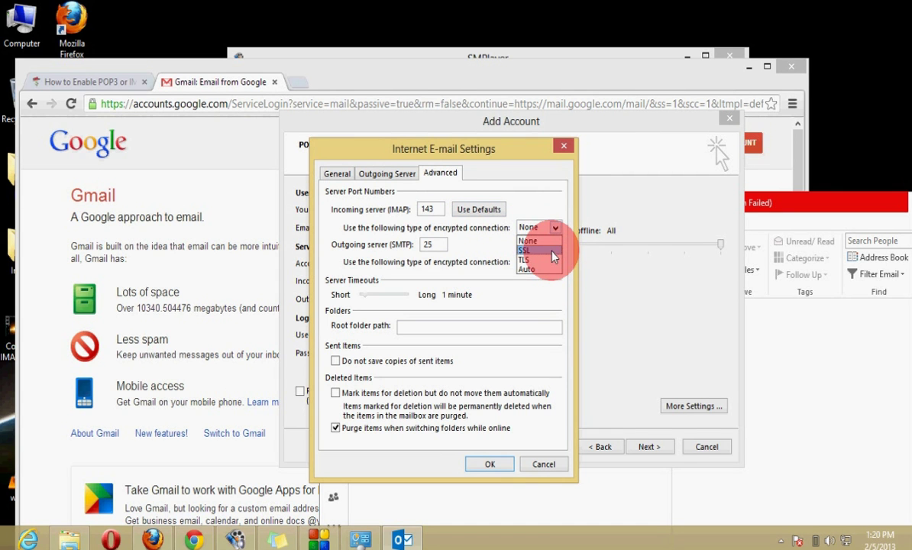
pyautogui.click(551, 251)
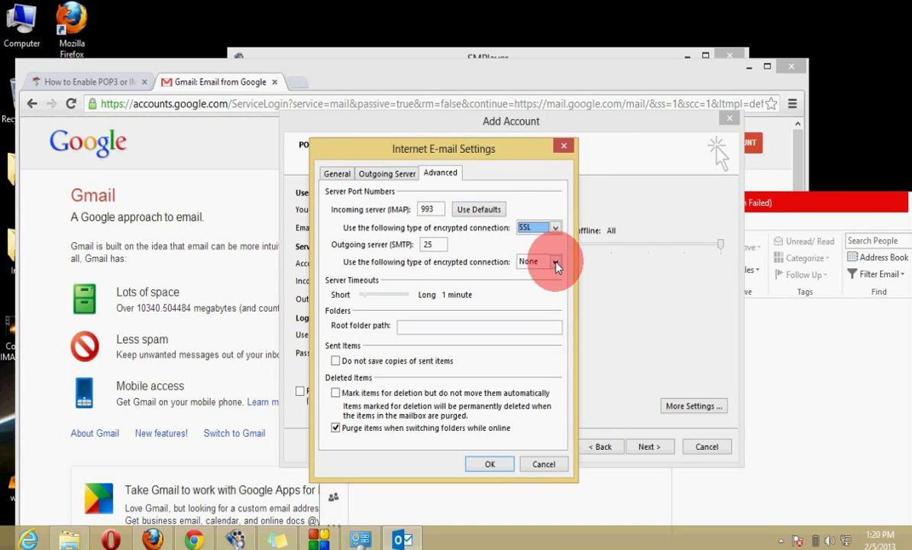
pyautogui.click(555, 263)
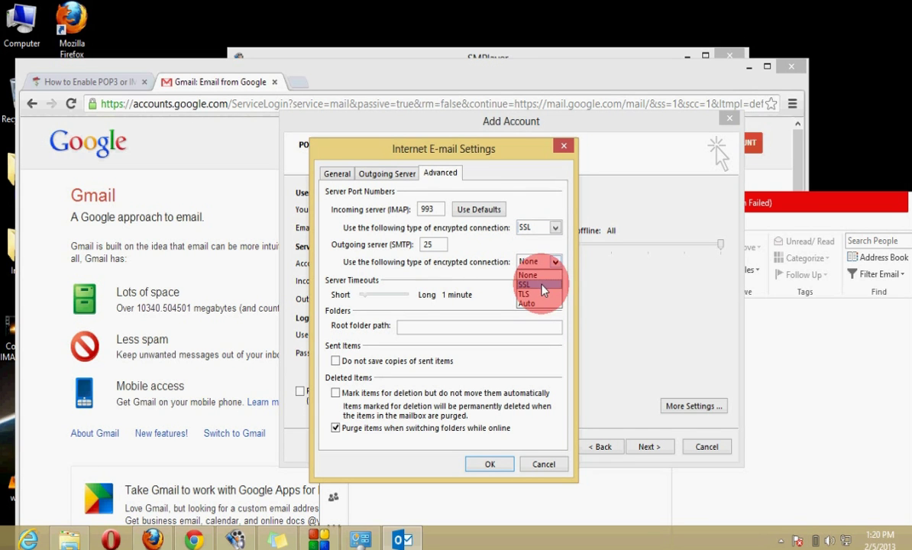
pyautogui.click(542, 289)
pyautogui.click(432, 209)
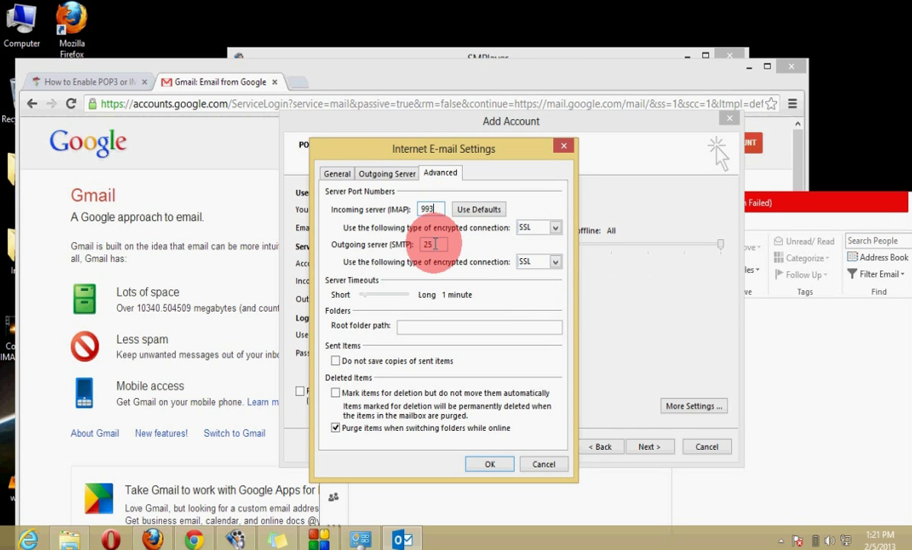
pyautogui.moveTo(435, 243); pyautogui.dragTo(411, 246)
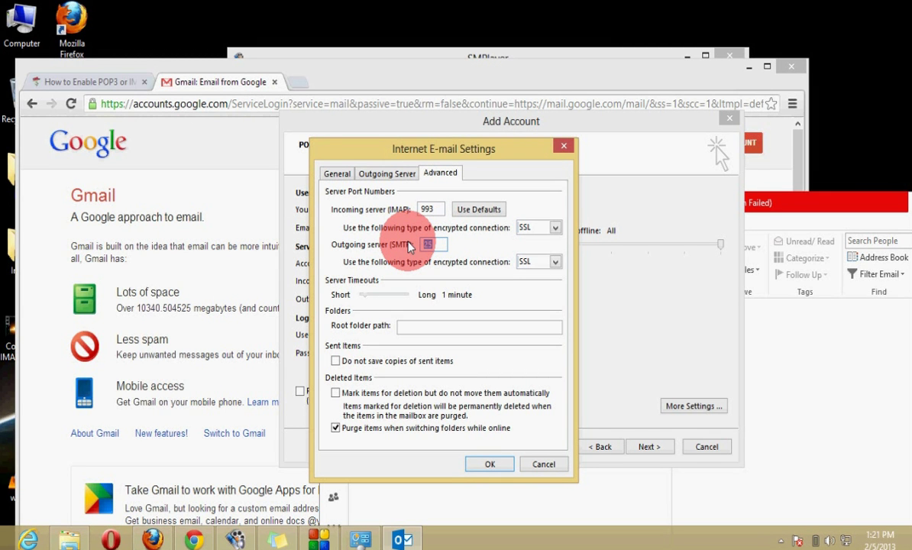
pyautogui.write('465')
pyautogui.click(490, 465)
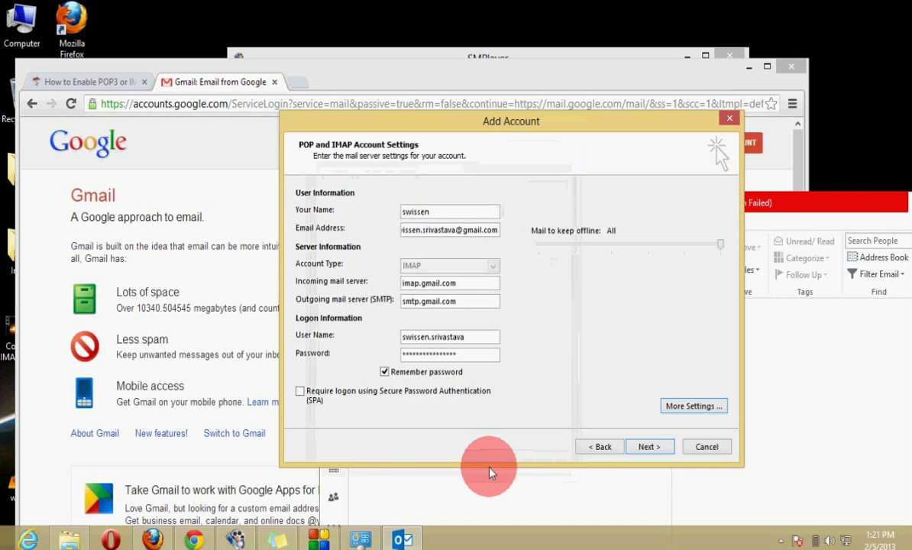
# - Run the account tests, close the successful results, and finish adding the Gmail IMAP account
pyautogui.click(648, 447)
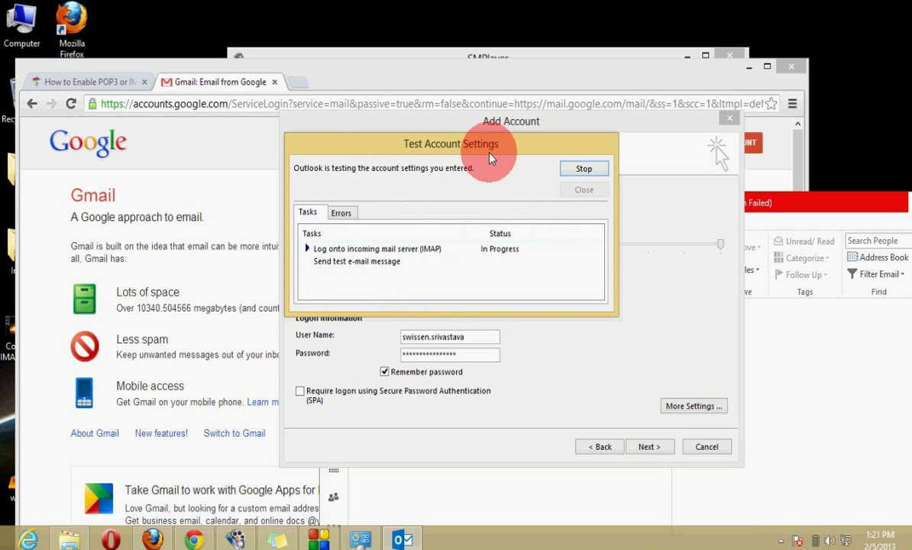
pyautogui.moveTo(455, 139); pyautogui.dragTo(513, 190)
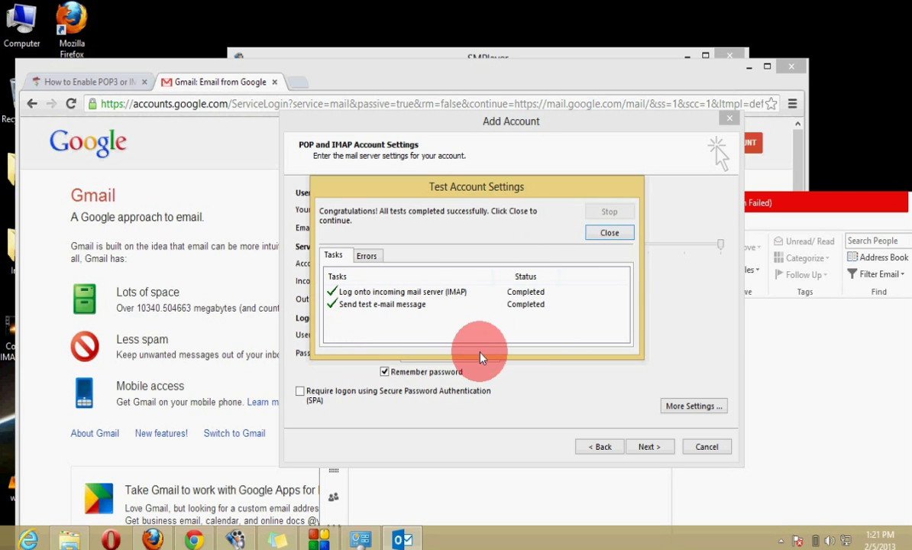
pyautogui.click(616, 233)
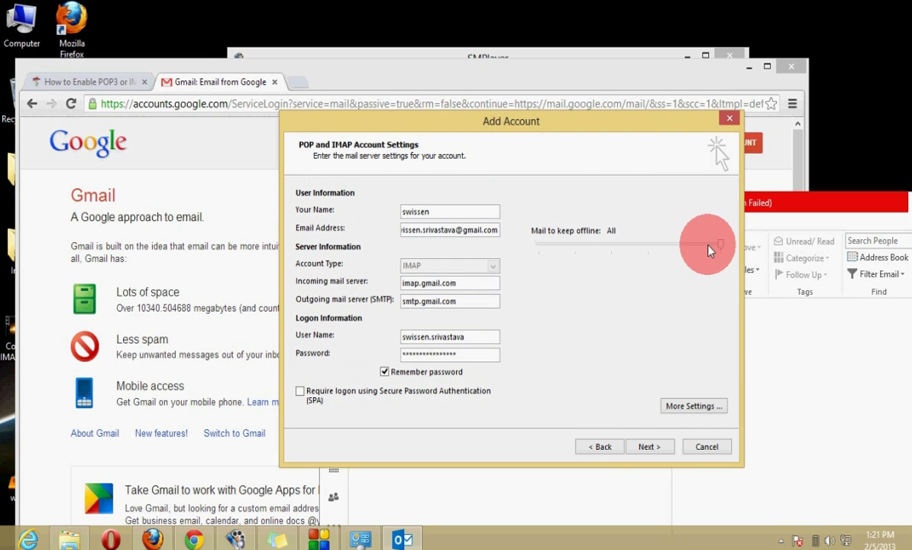
pyautogui.moveTo(718, 243); pyautogui.dragTo(701, 243)
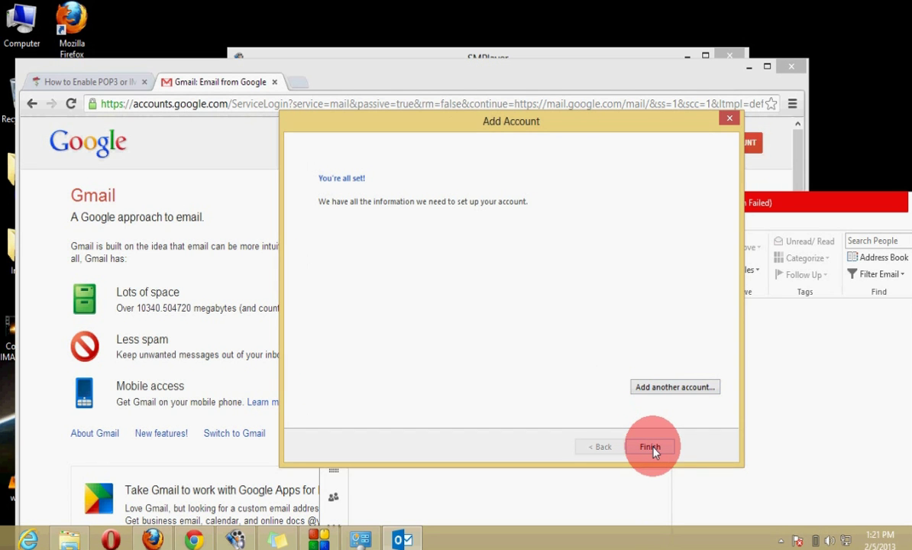
pyautogui.click(650, 447)
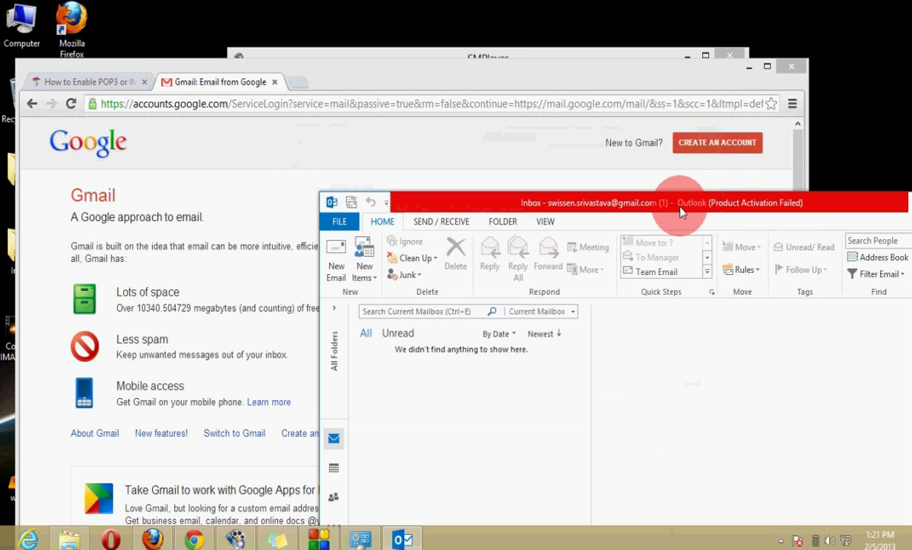
# - Bring Outlook's Inbox in front of Chrome and let the Gmail messages sync in
pyautogui.click(638, 186)
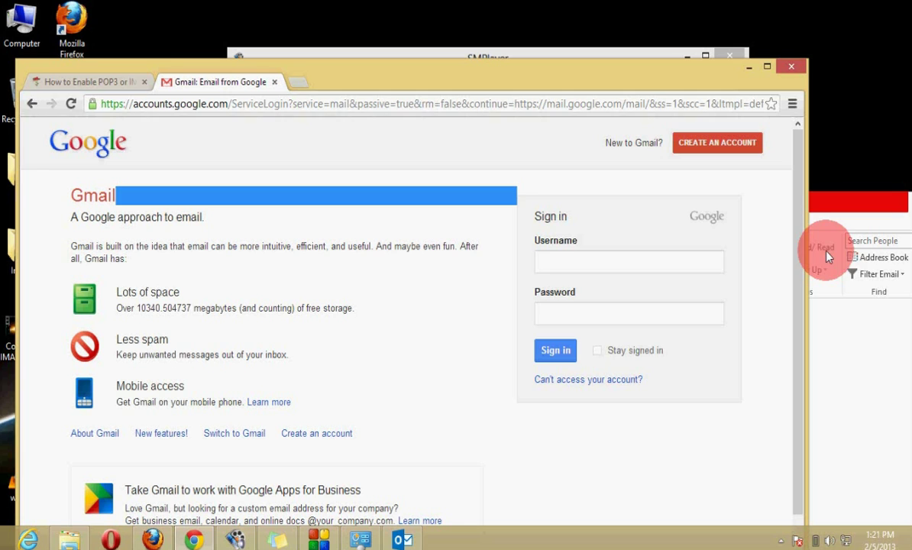
pyautogui.click(833, 216)
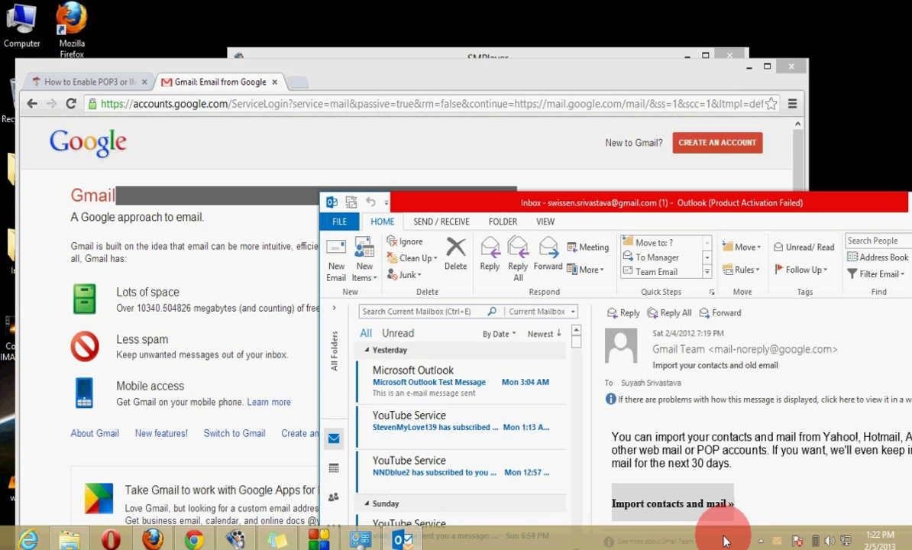
pyautogui.click(760, 541)
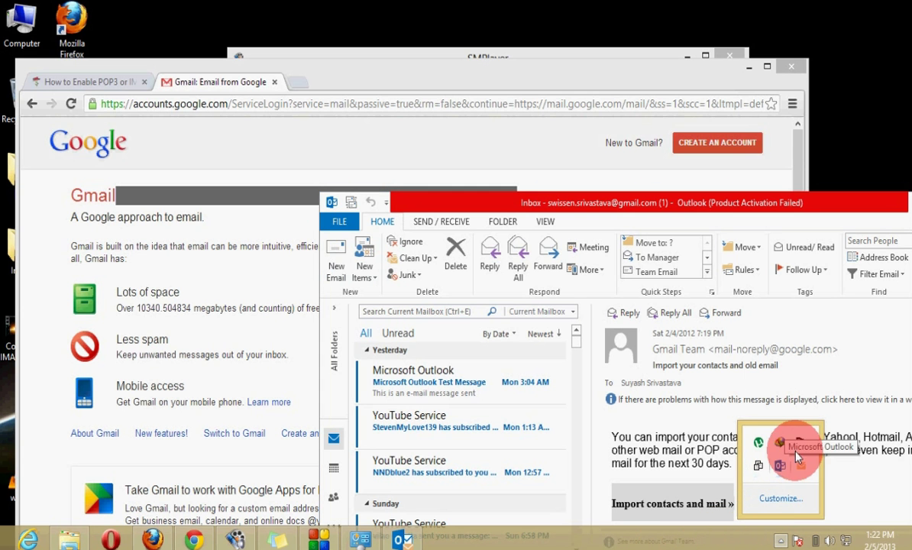
pyautogui.rightClick(799, 463)
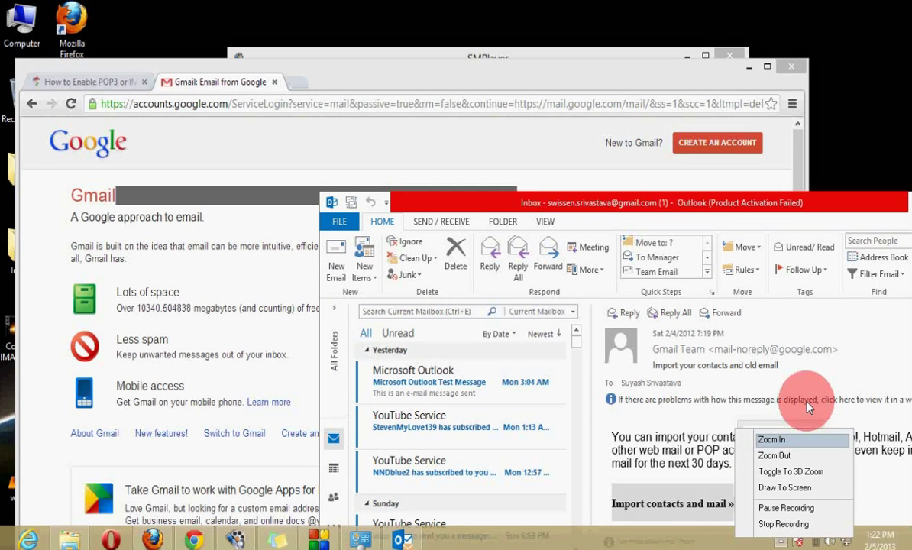
pyautogui.click(798, 508)
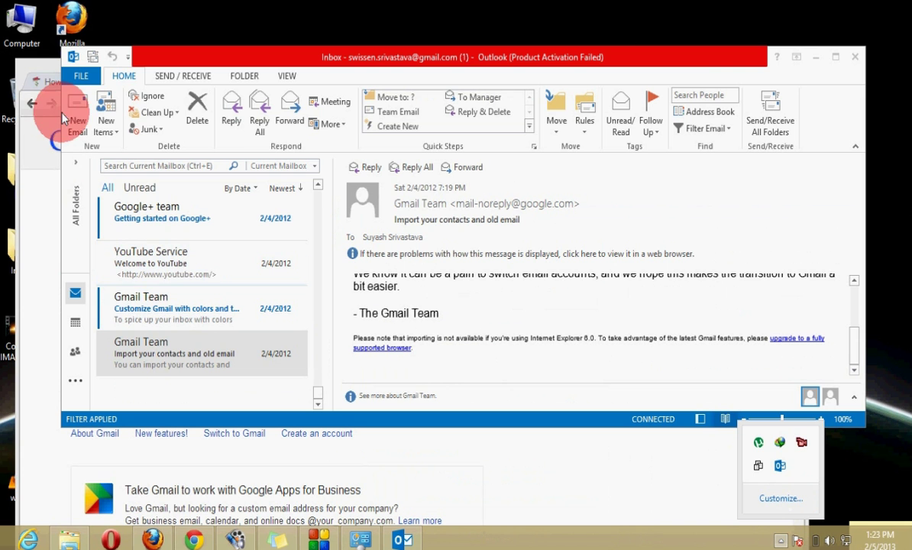
# - Bring the Inbox list to the top and open the 'Microsoft Outlook Test Message'
pyautogui.click(837, 61)
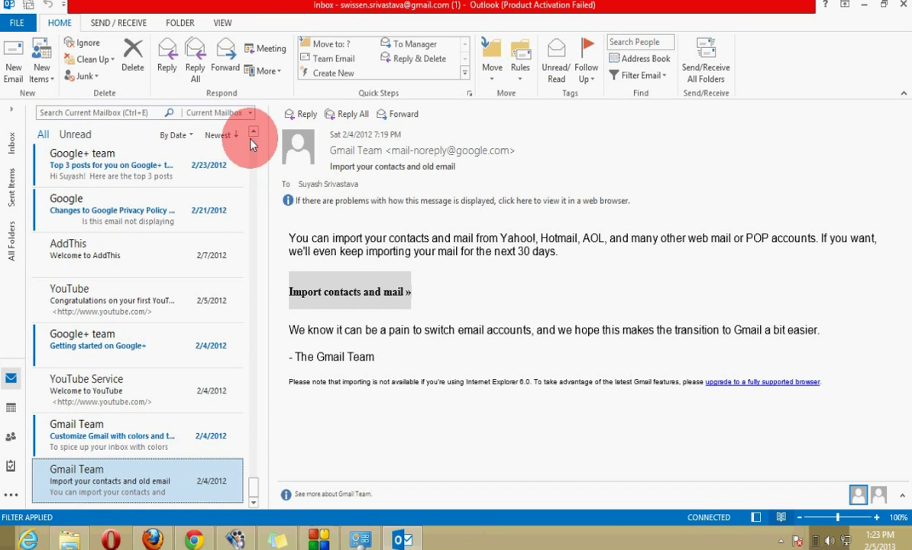
pyautogui.scroll(1, 251, 137)
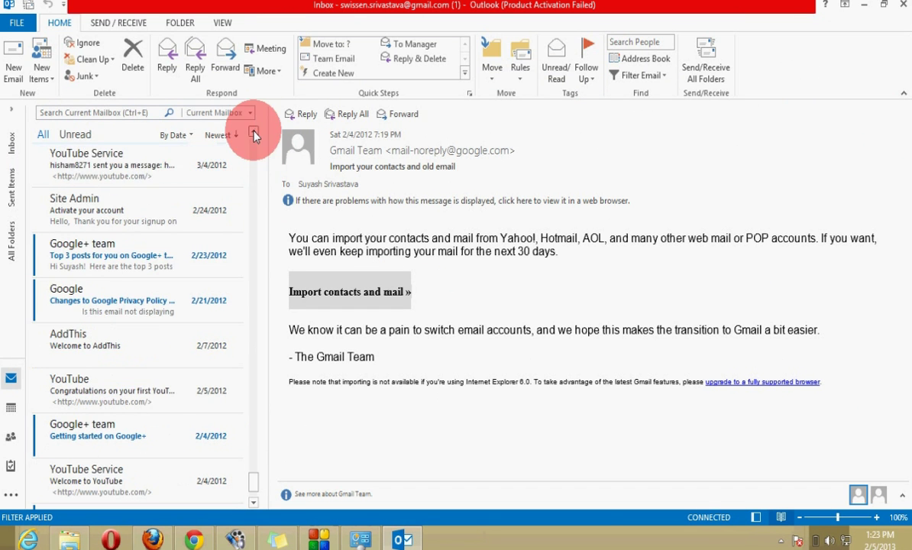
pyautogui.scroll(2, 254, 134)
pyautogui.scroll(5, 254, 134)
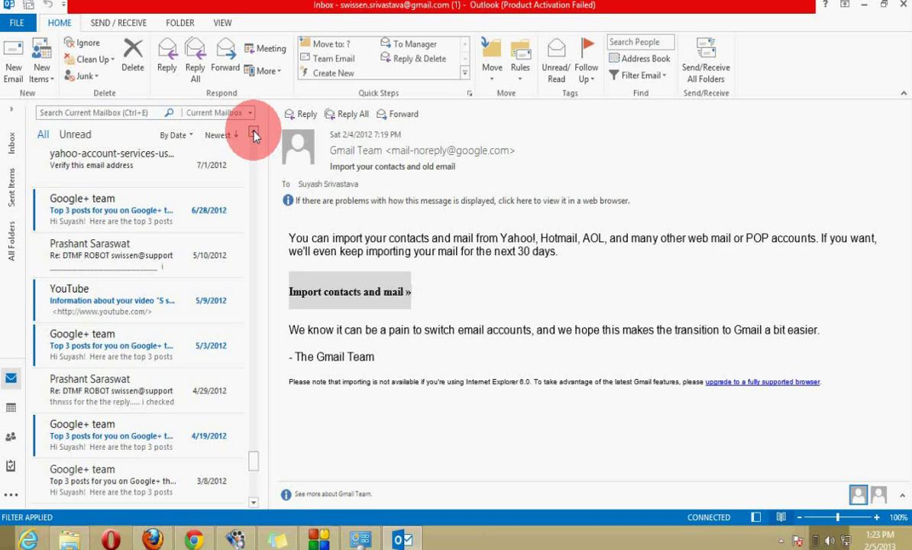
pyautogui.click(256, 454)
pyautogui.moveTo(257, 454); pyautogui.dragTo(254, 147)
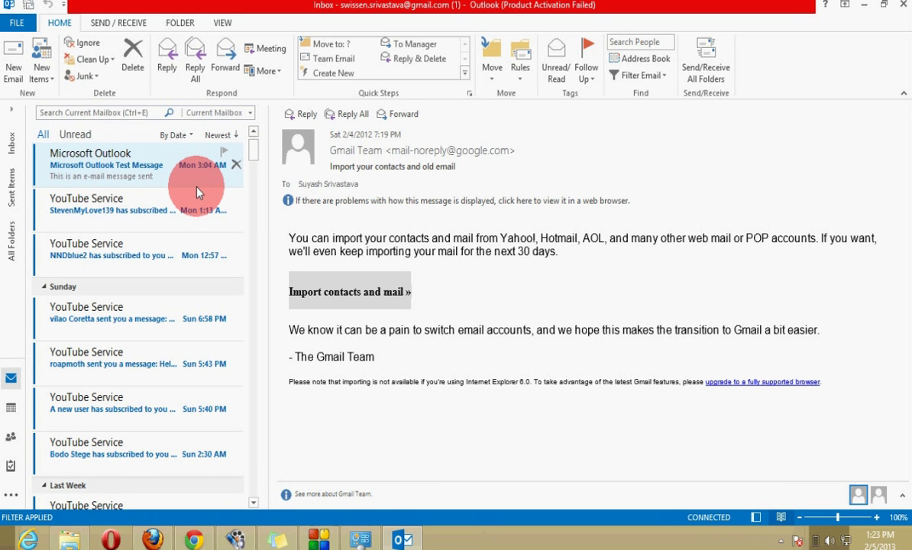
pyautogui.click(129, 172)
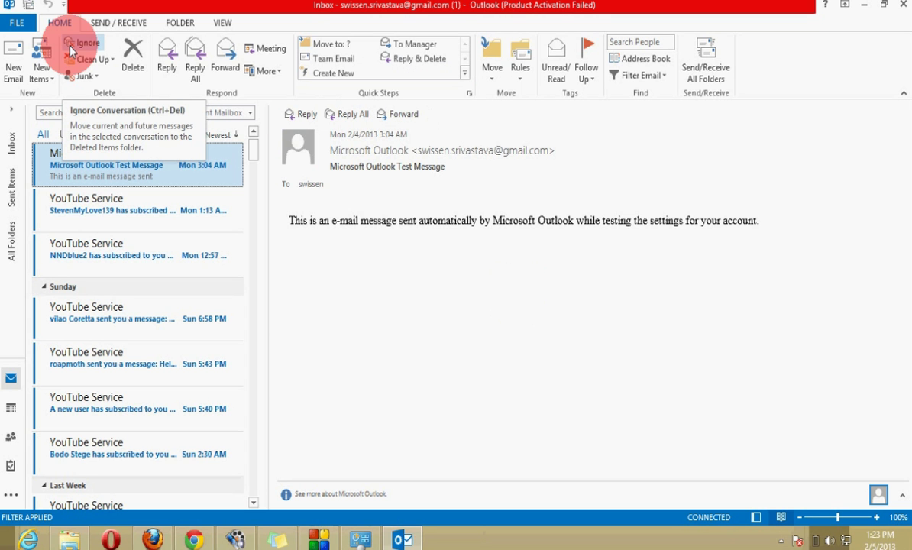
# - From File > Add Account, pick 'Manual setup or additional server types'
pyautogui.click(14, 24)
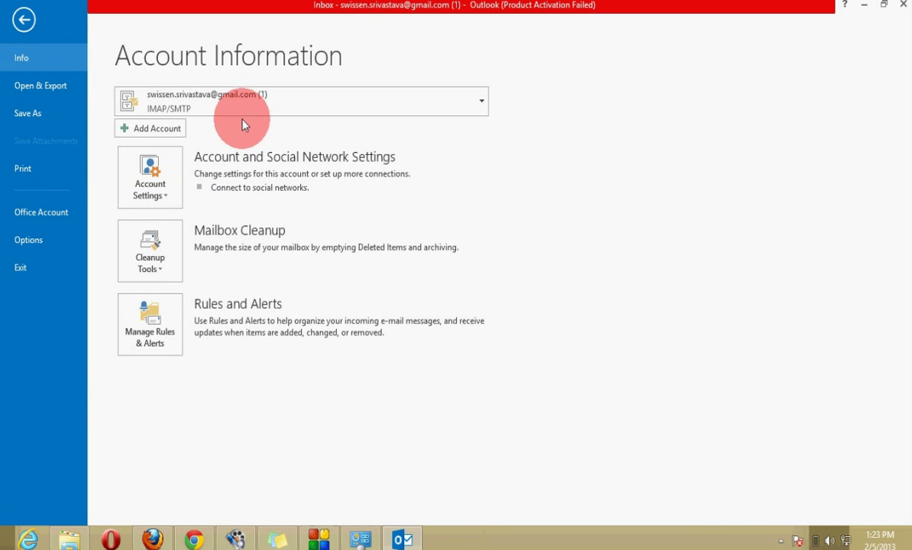
pyautogui.click(147, 130)
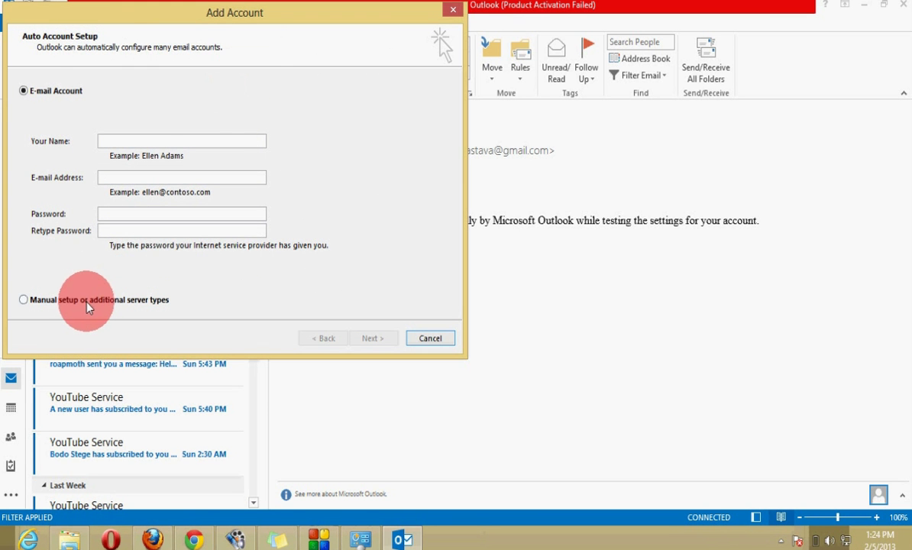
pyautogui.click(86, 303)
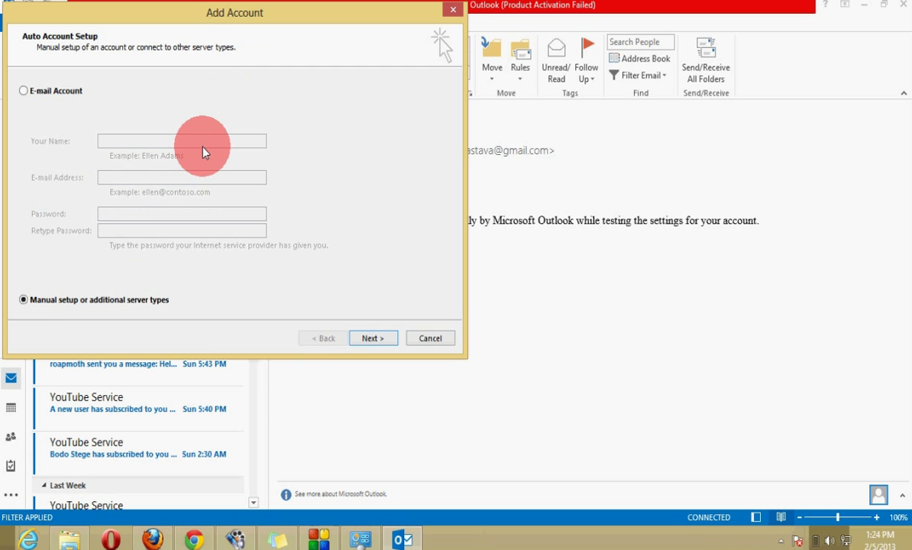